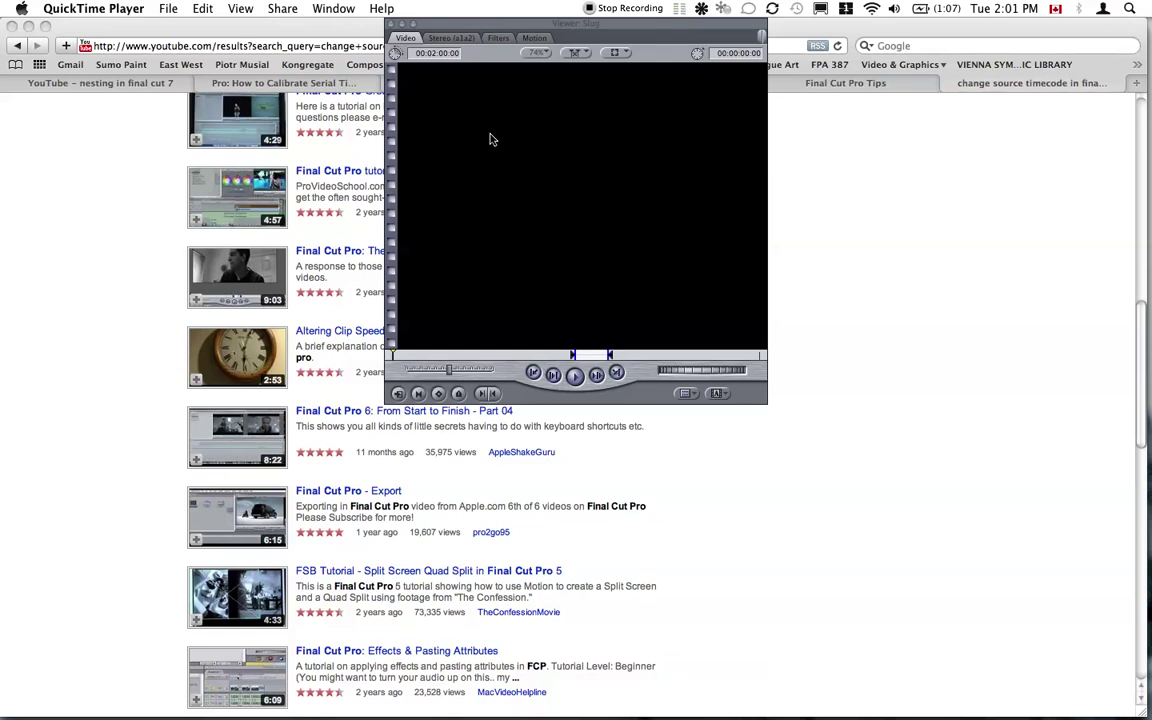
Step: Bring Final Cut Pro to the front and open the File > New options
click(519, 27)
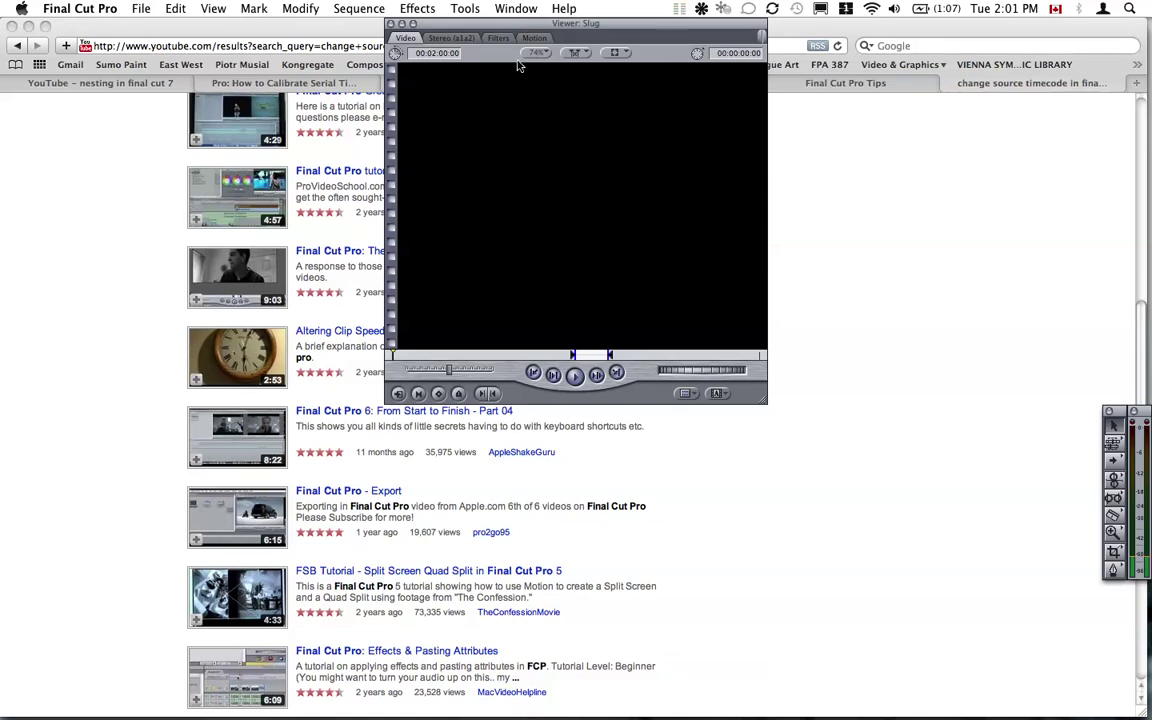
click(145, 8)
Step: Create a new project and import the IMG_0139.MOV clip into its Browser
mouse_move(250, 27)
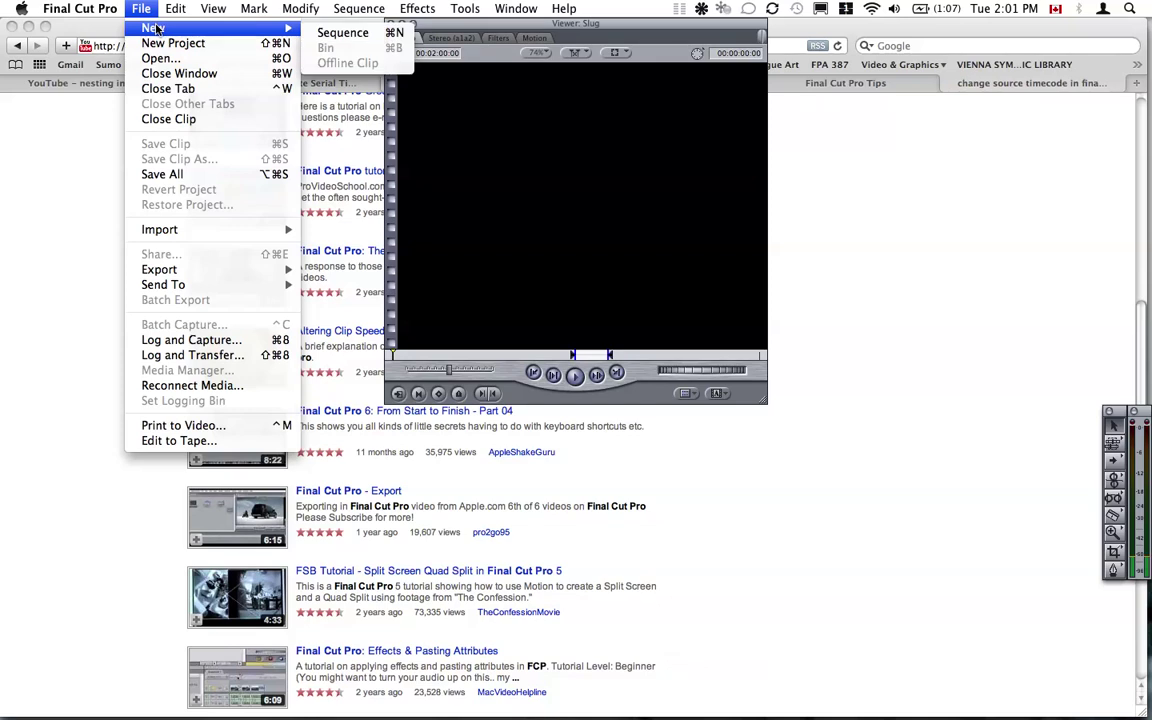
click(321, 31)
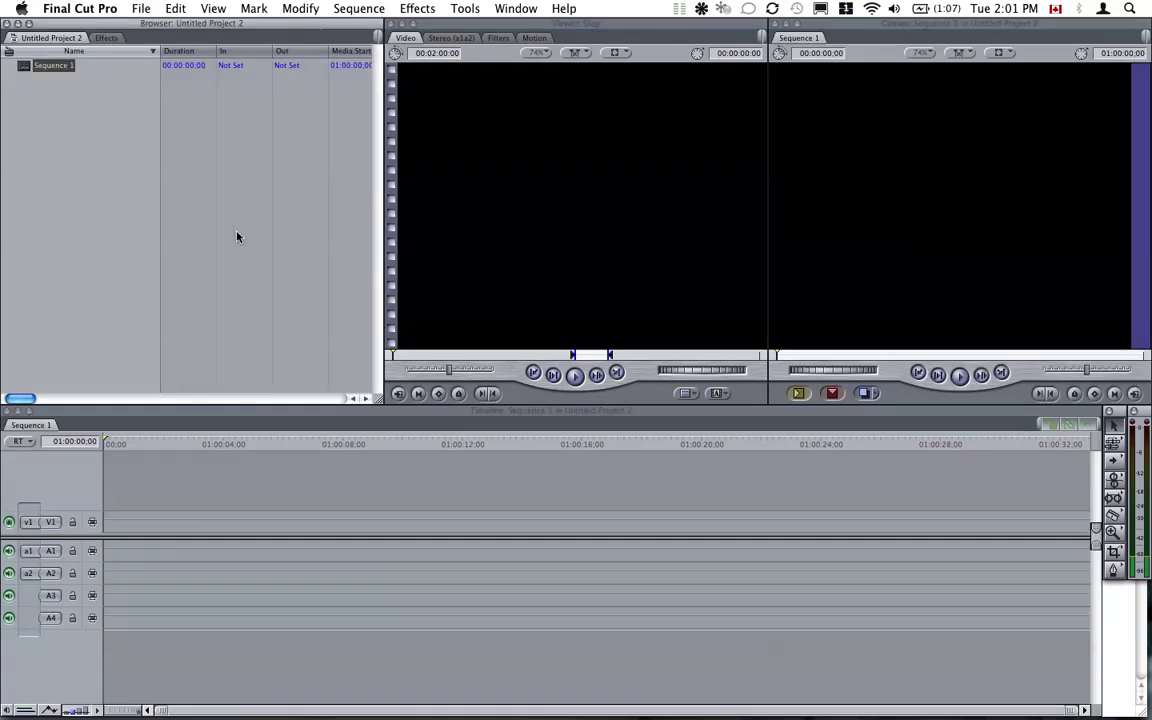
click(113, 193)
right_click(113, 193)
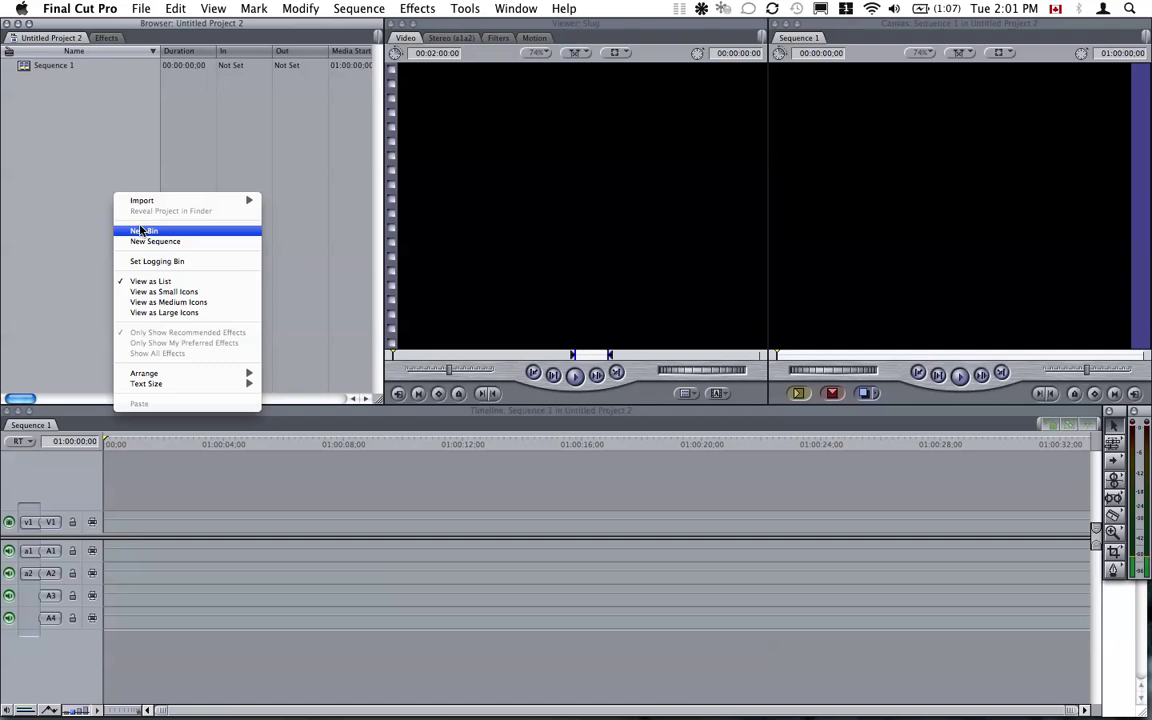
mouse_move(200, 201)
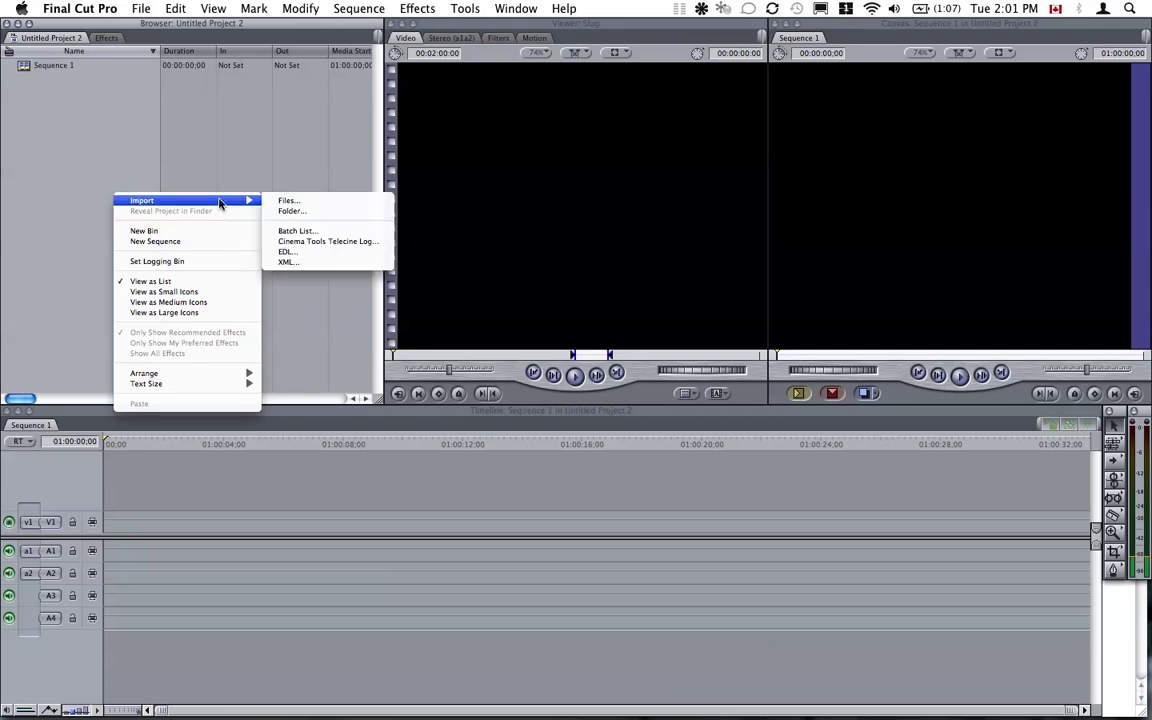
click(283, 206)
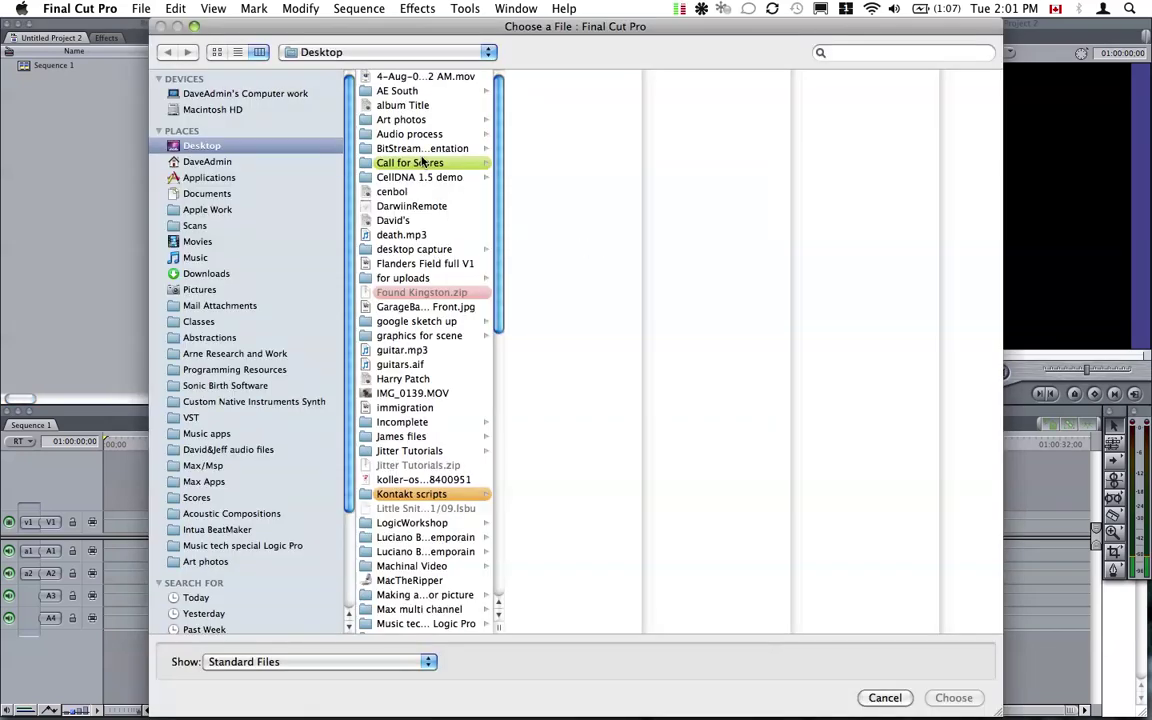
double_click(413, 394)
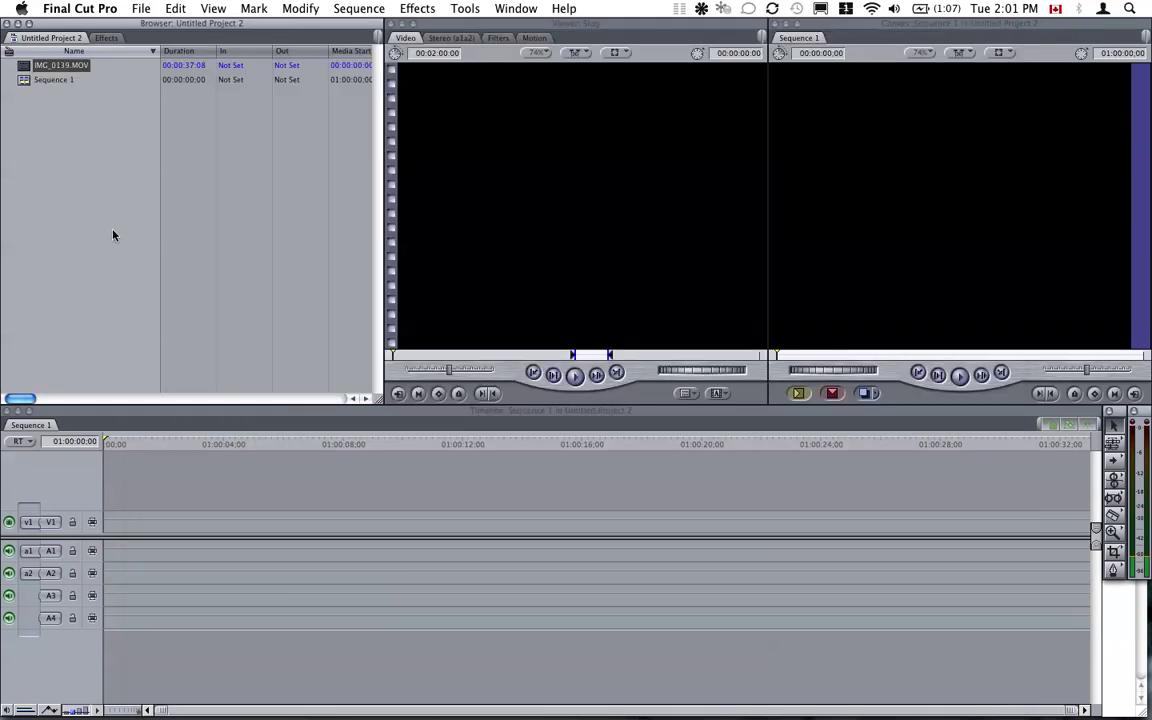
Step: Place IMG_0139.MOV in Sequence 1 about seven seconds in, then return the playhead to the start
drag(40, 68, 340, 531)
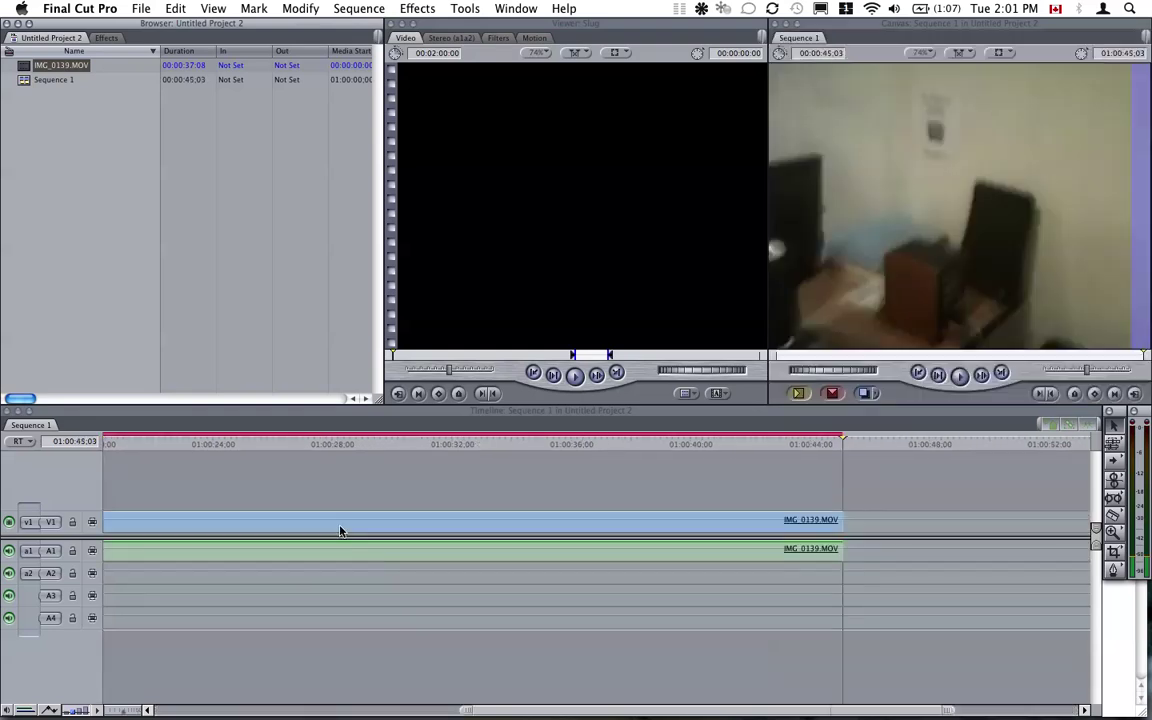
click(398, 437)
key(Up)
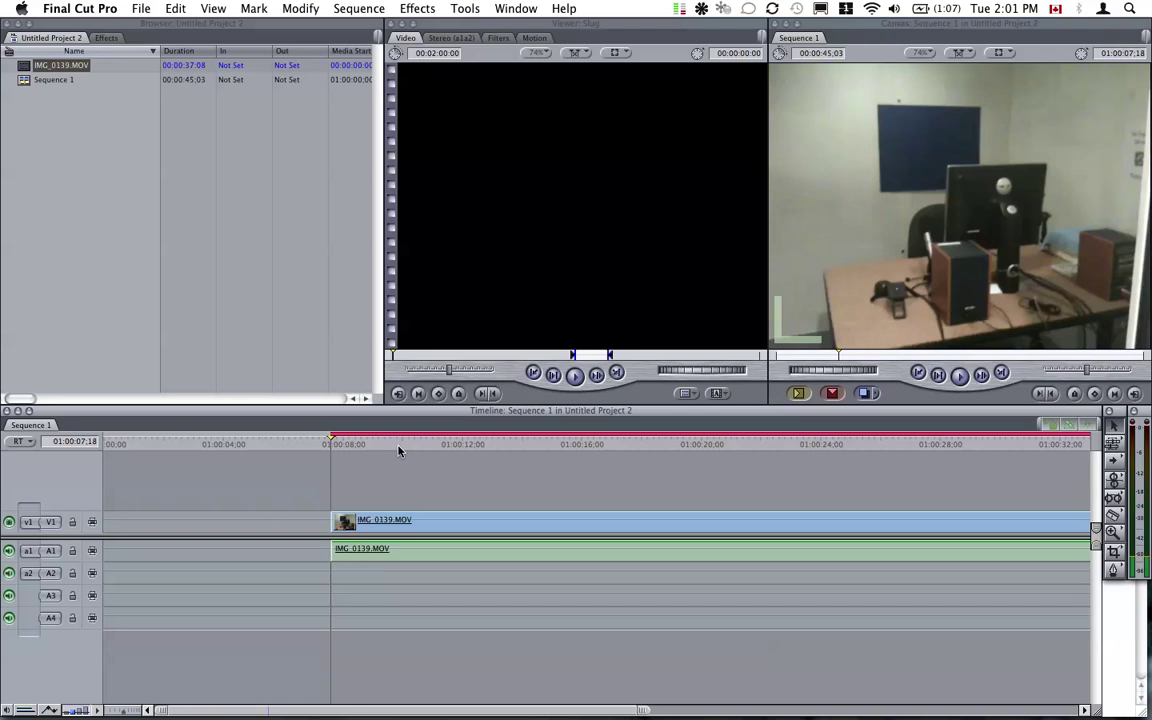
key(Up)
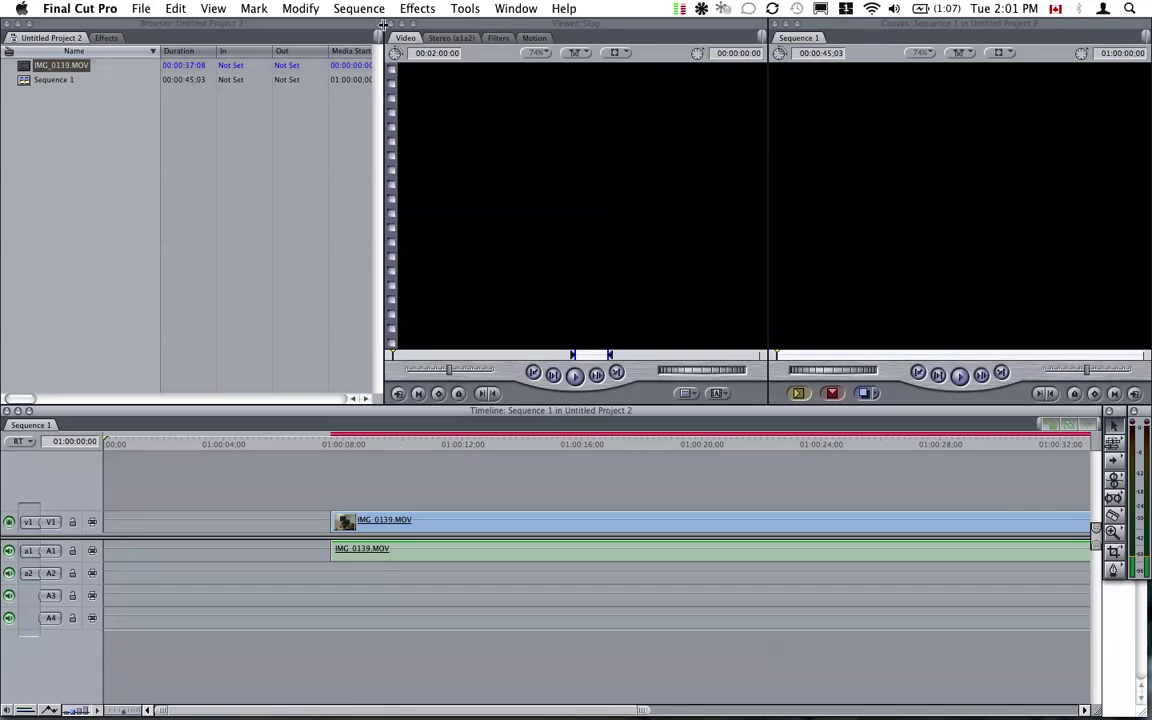
Step: Drop Bars and Tone (NTSC) at the sequence start and trim it to end where IMG_0139.MOV begins
click(107, 38)
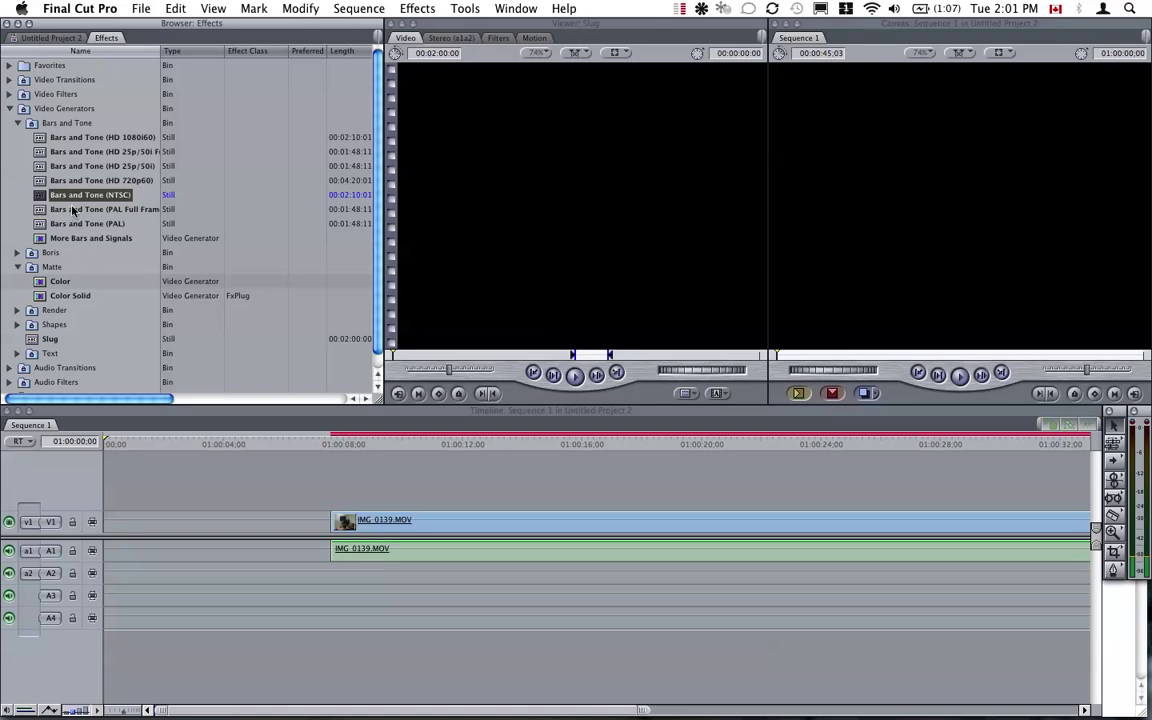
drag(70, 198, 118, 494)
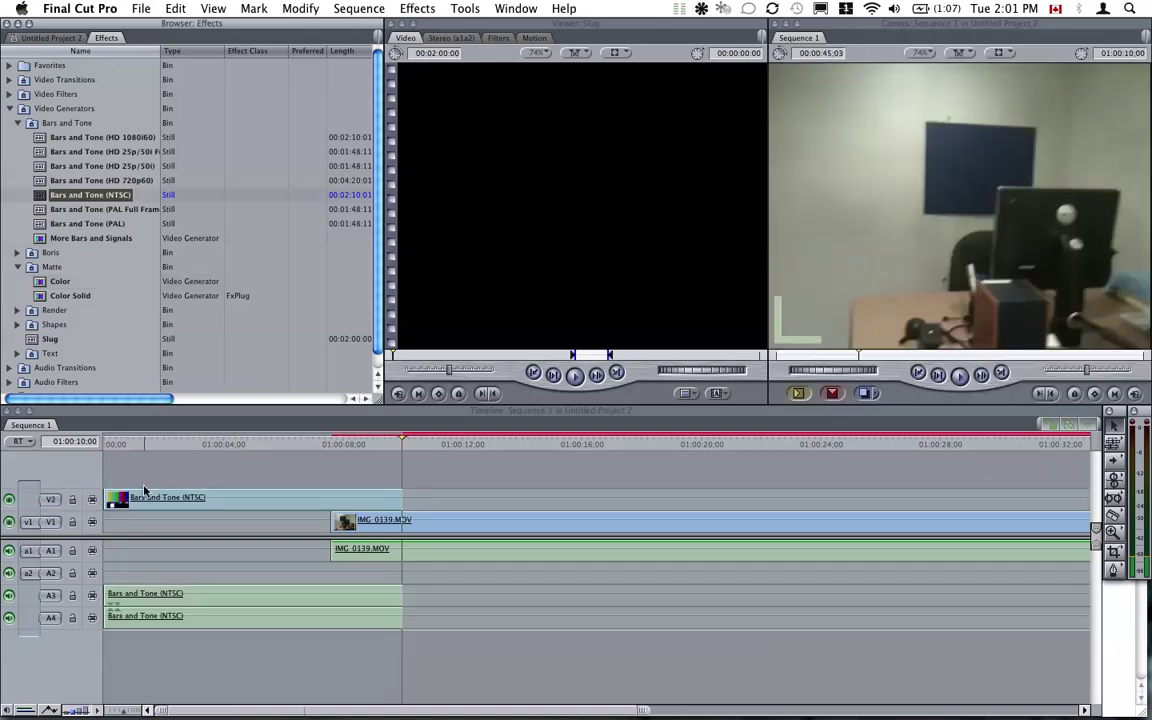
click(50, 38)
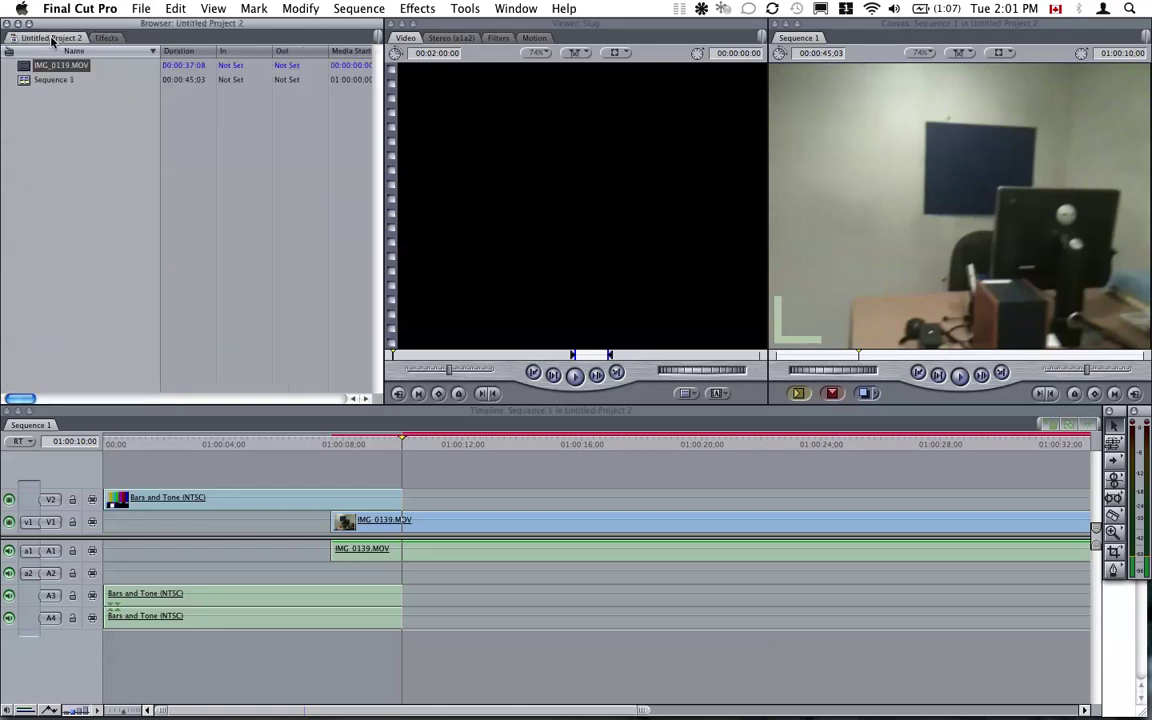
drag(404, 486, 335, 513)
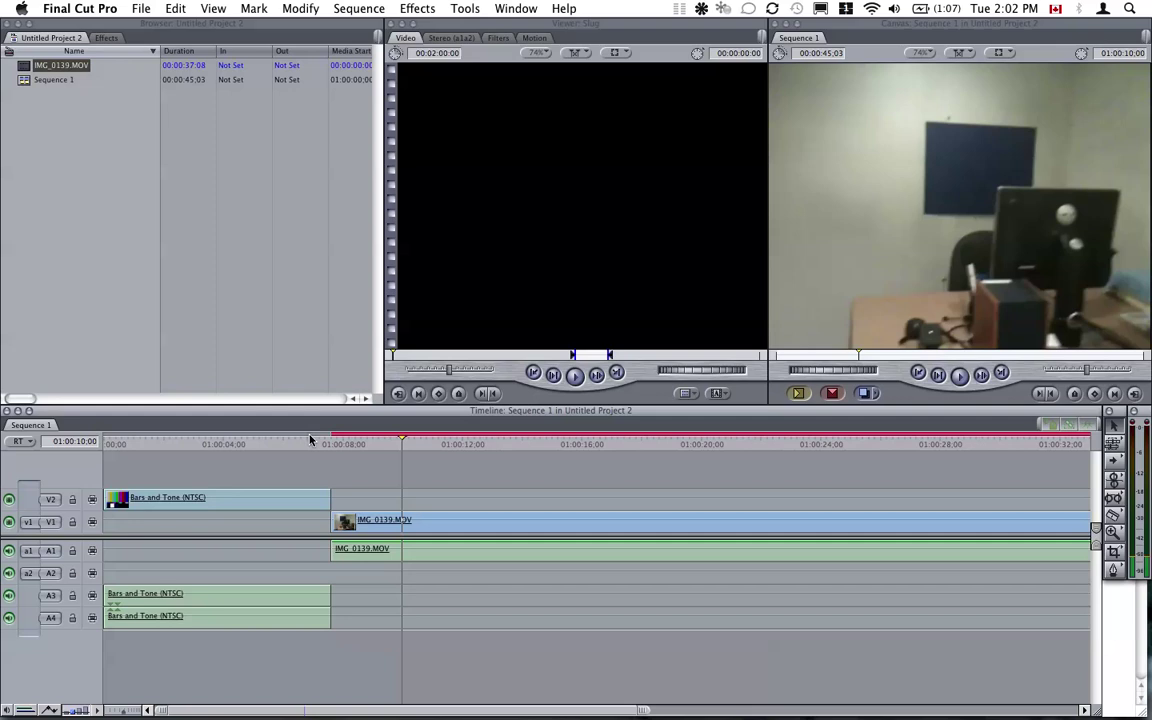
drag(305, 442, 212, 459)
Step: Decline the autosave prompt and trim the bars and tone to five seconds
click(234, 497)
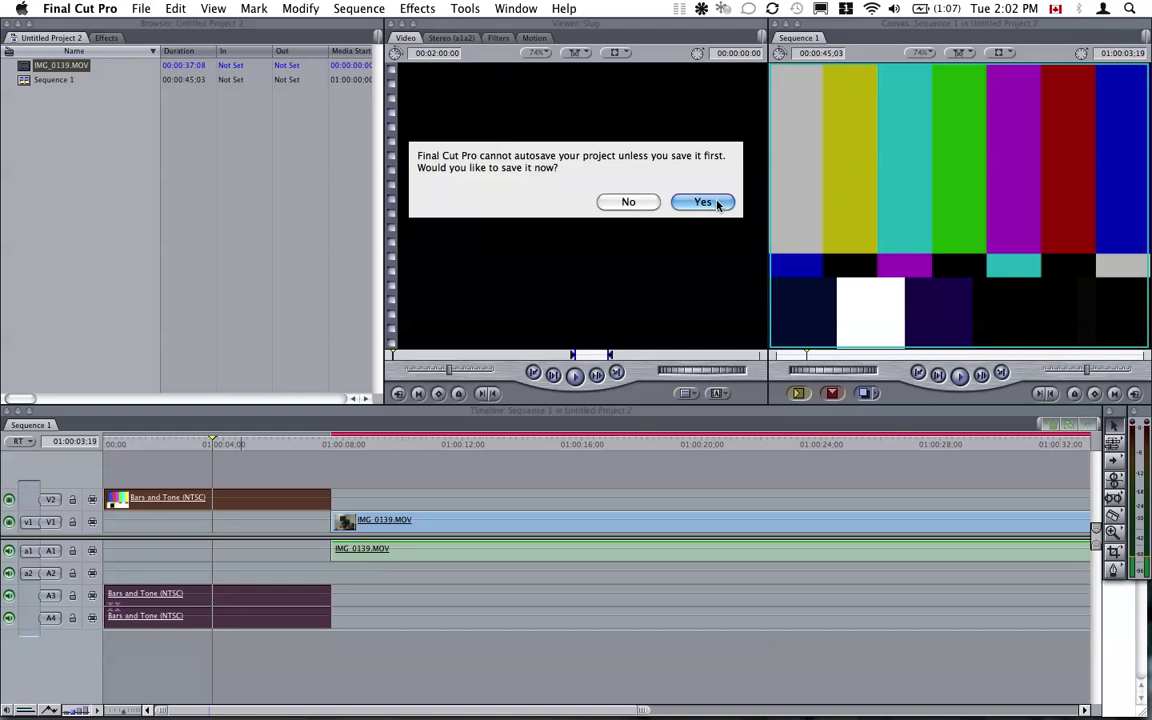
click(640, 203)
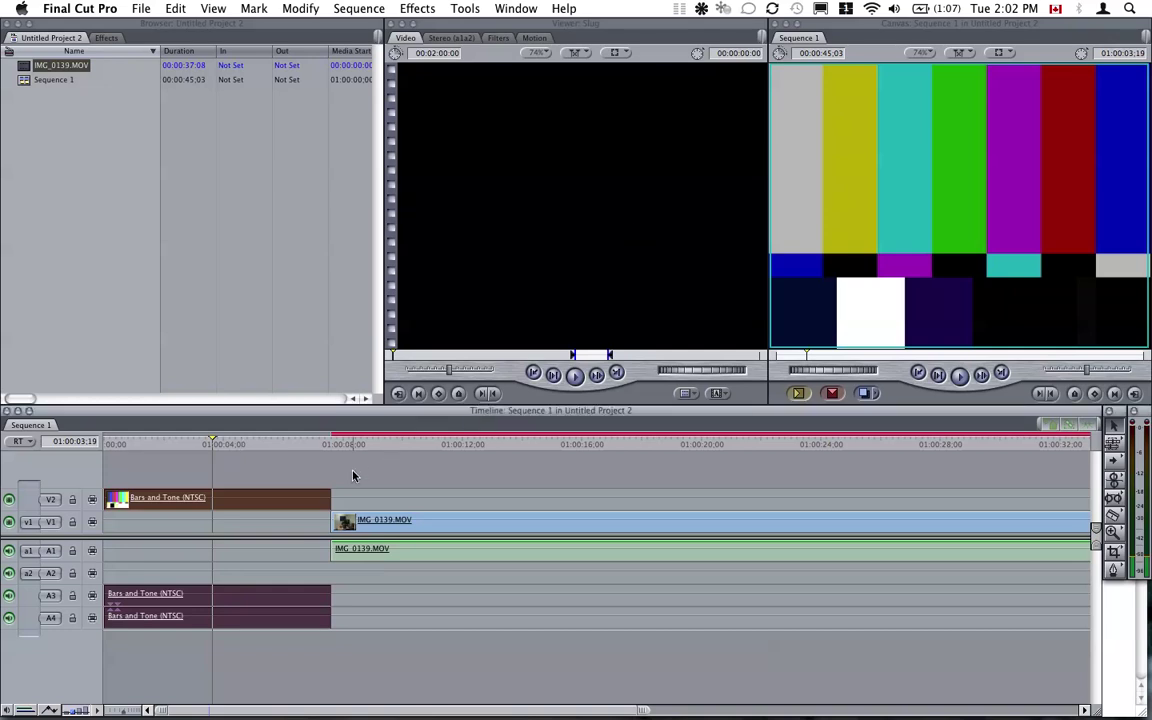
drag(329, 503, 253, 508)
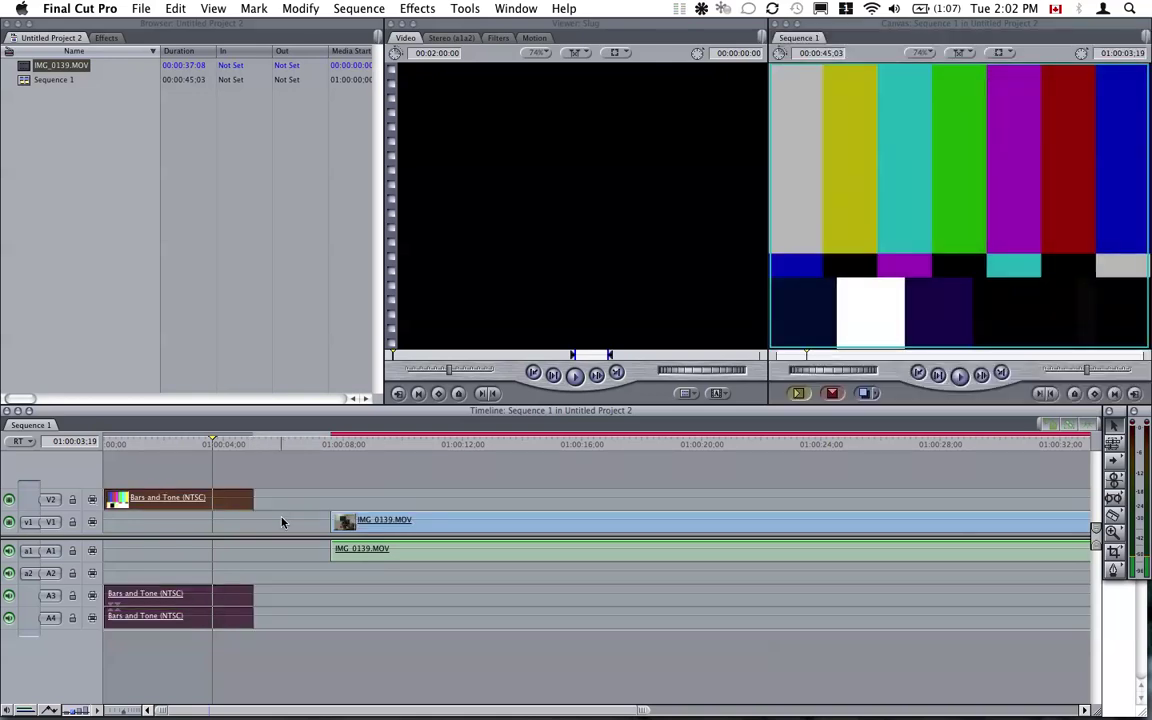
Step: Slide IMG_0139.MOV left so it starts at 01:00:05:00, directly after the bars
drag(455, 519, 314, 517)
drag(228, 449, 107, 449)
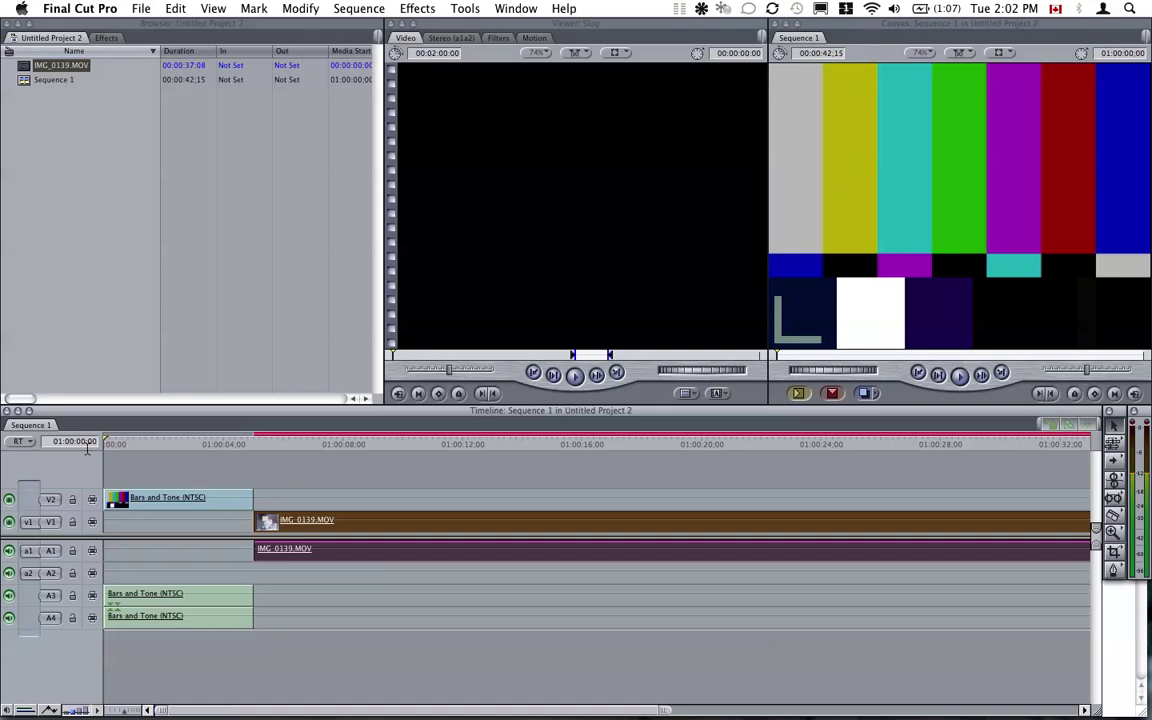
click(264, 447)
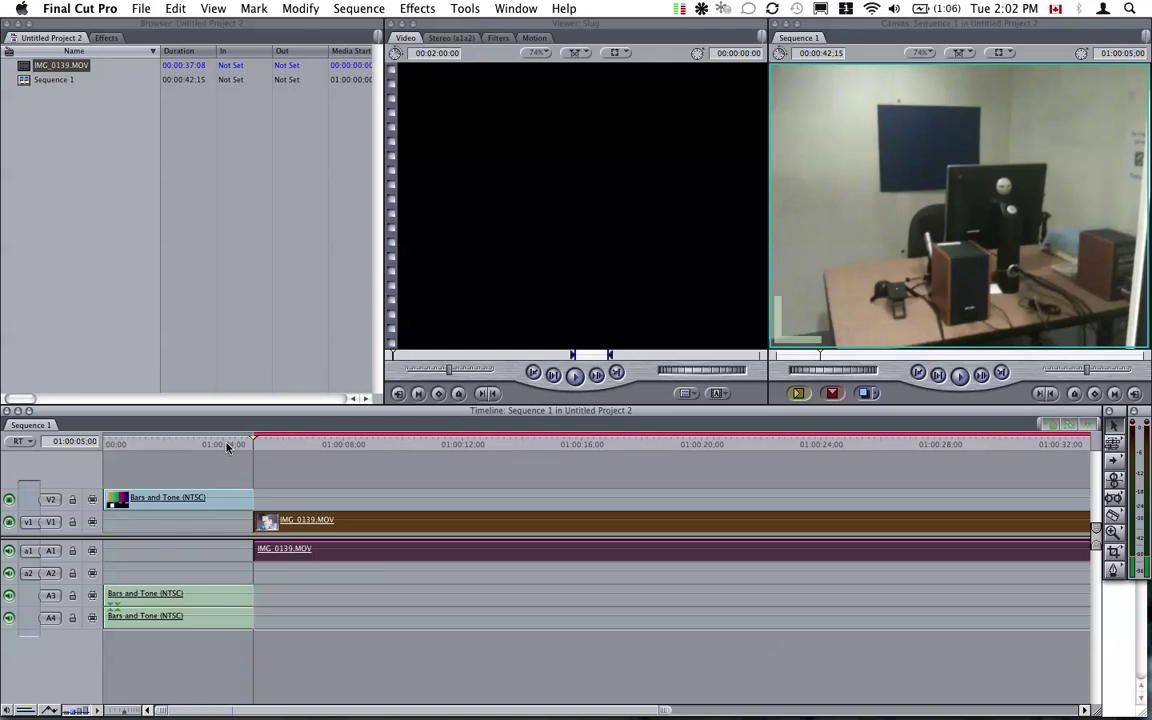
Step: Select the bars-and-tone and IMG_0139.MOV clips and bring up the Sequence menu
drag(231, 442, 95, 452)
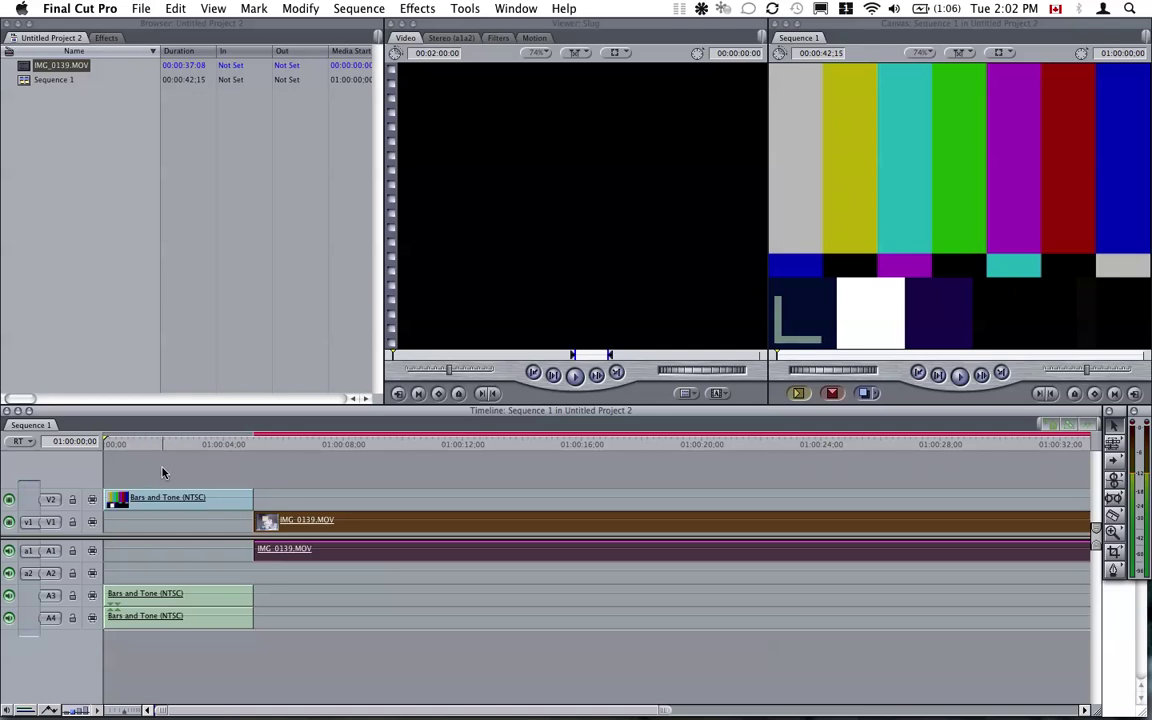
drag(160, 470, 308, 607)
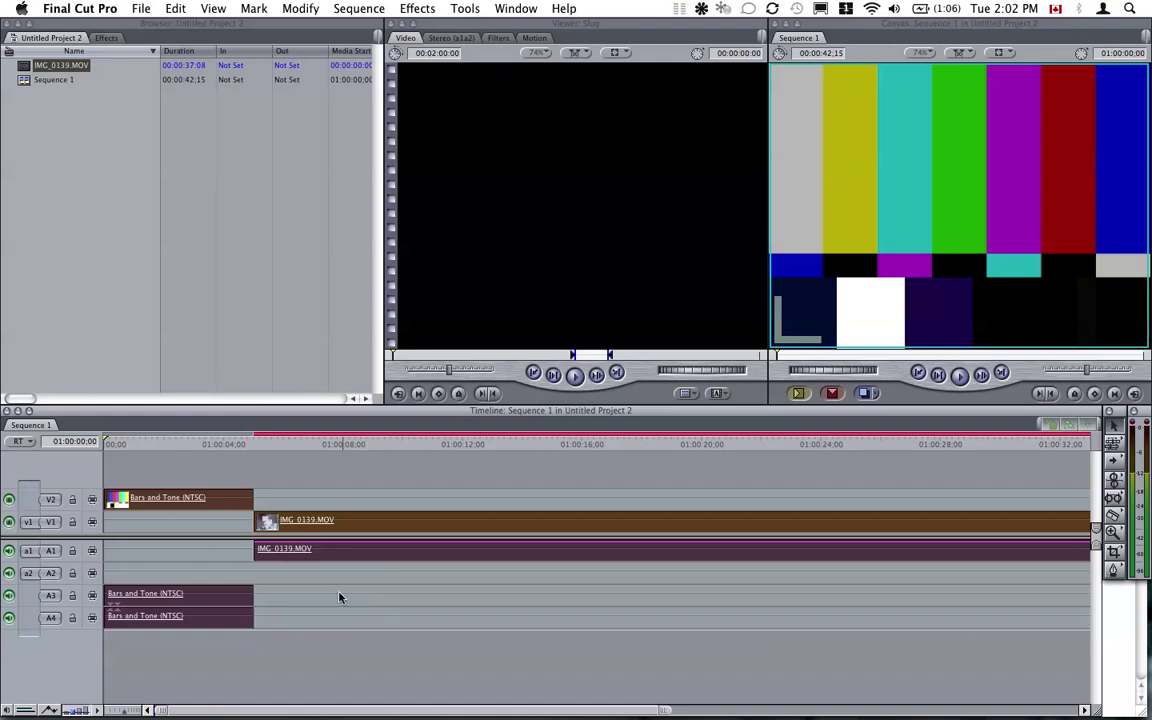
click(368, 8)
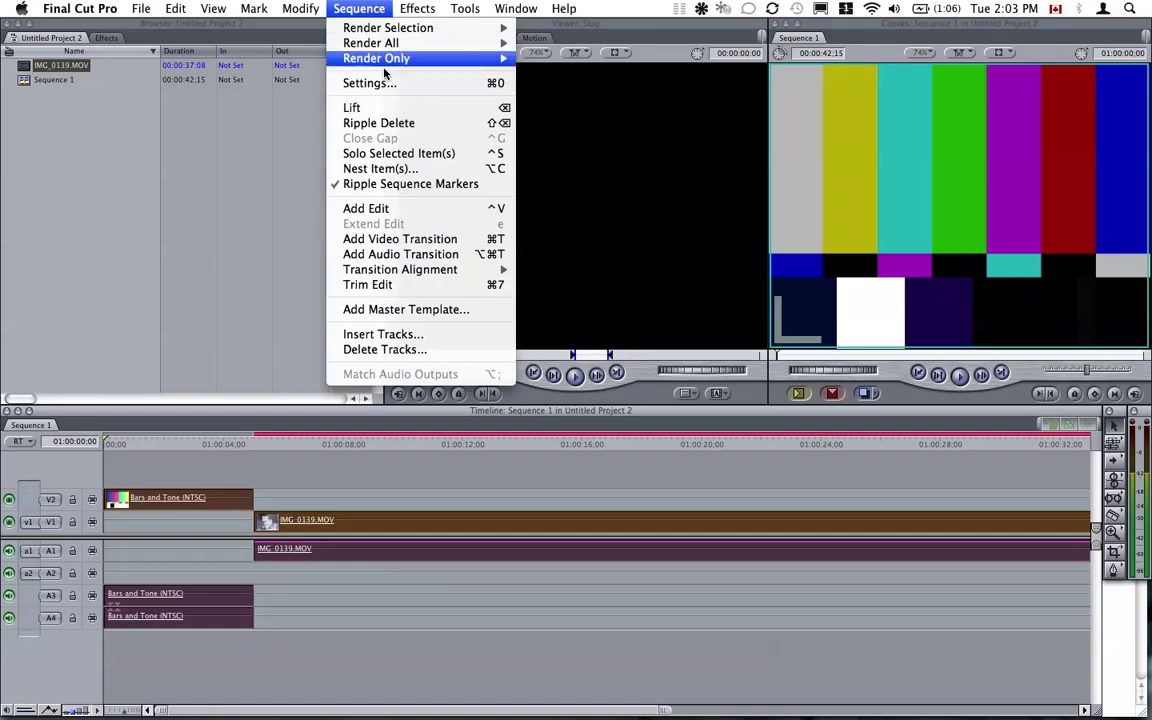
Step: Nest the clips as Sequence 1 2, inspect its contents, then reselect everything in Sequence 1
click(404, 169)
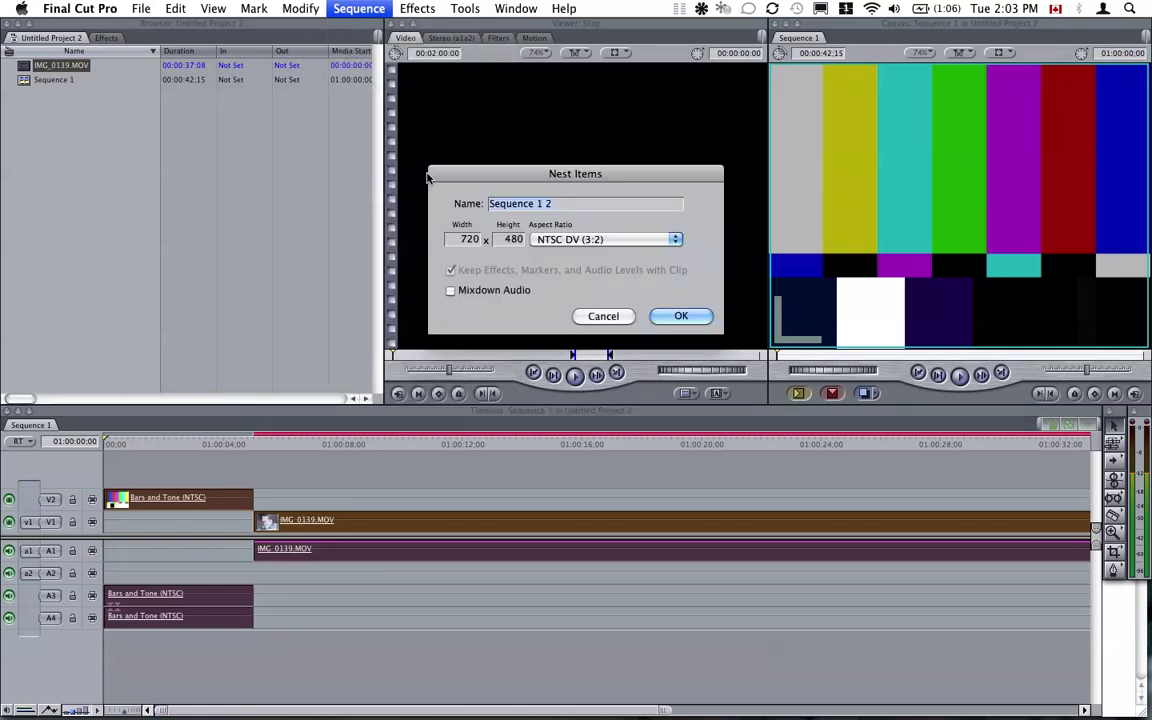
click(683, 316)
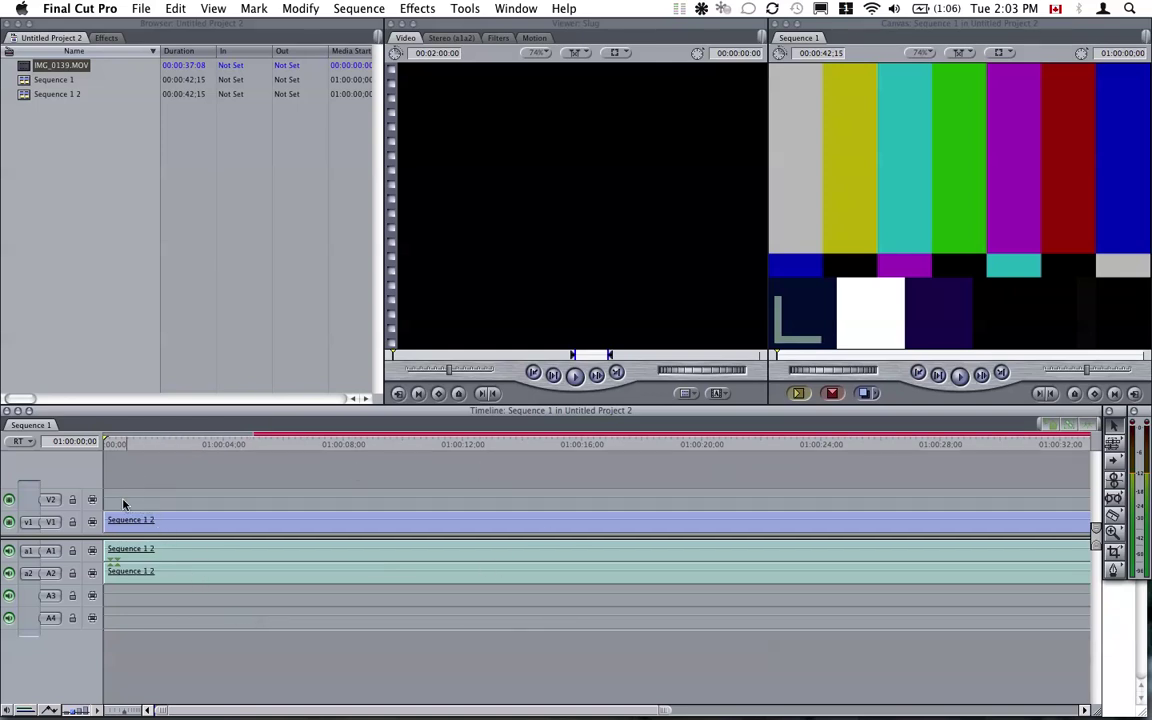
click(381, 524)
double_click(381, 524)
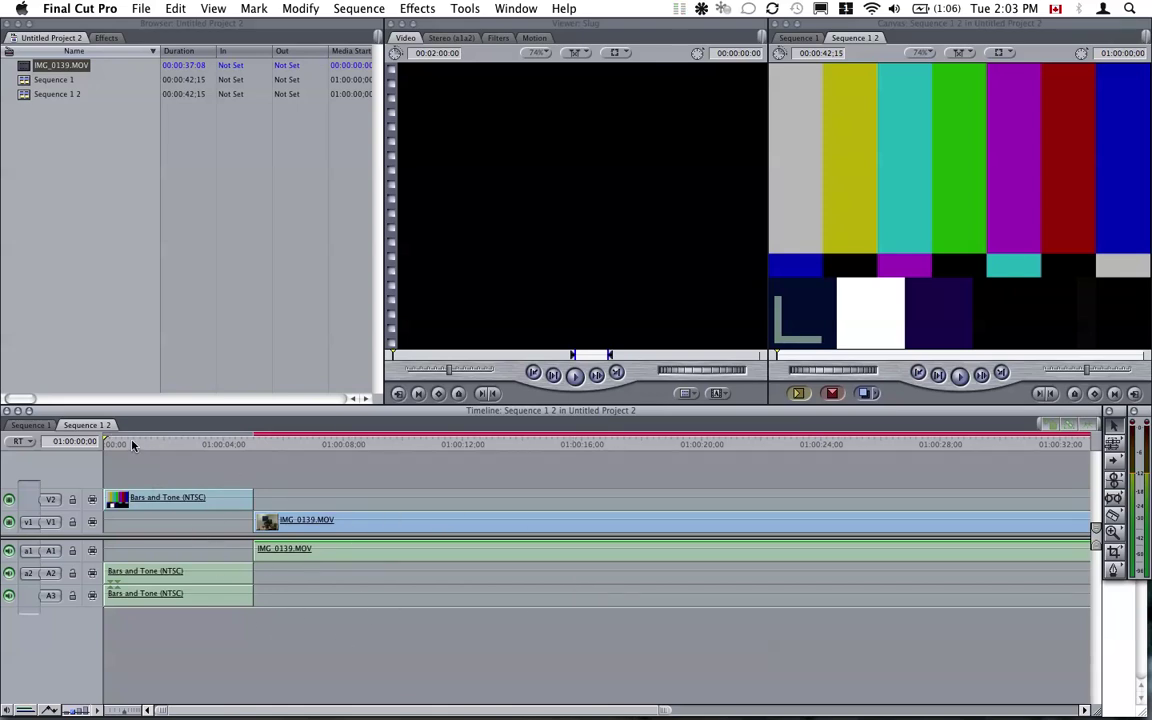
click(40, 426)
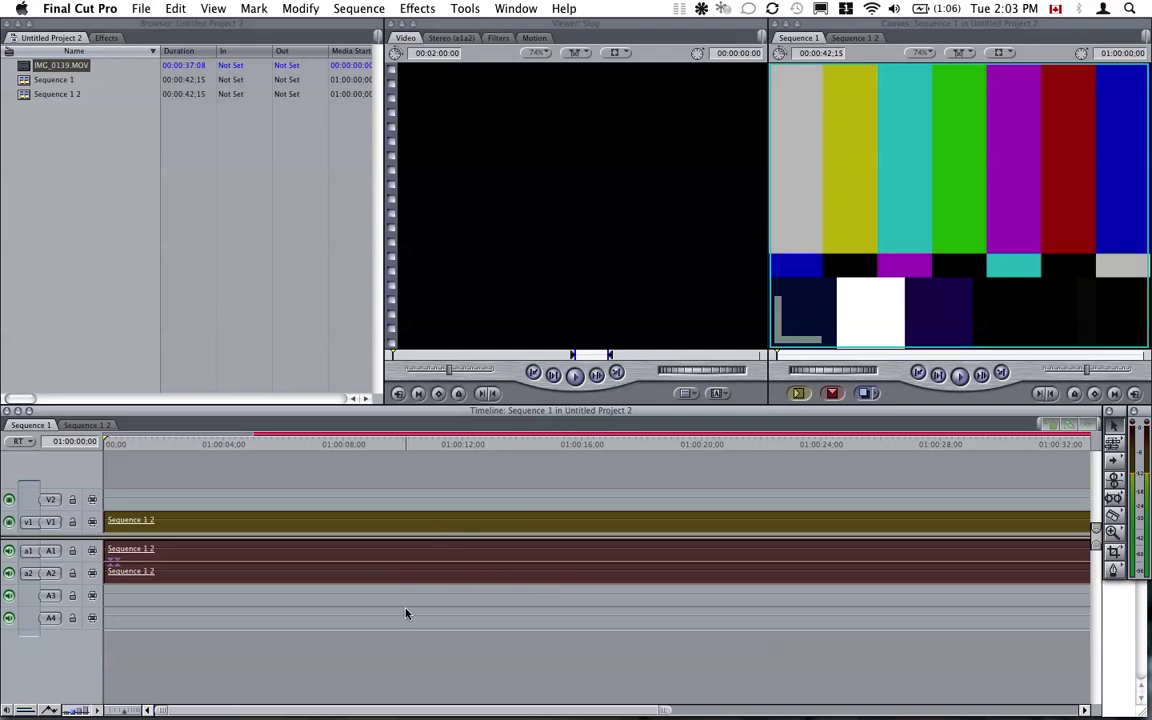
key(super+a)
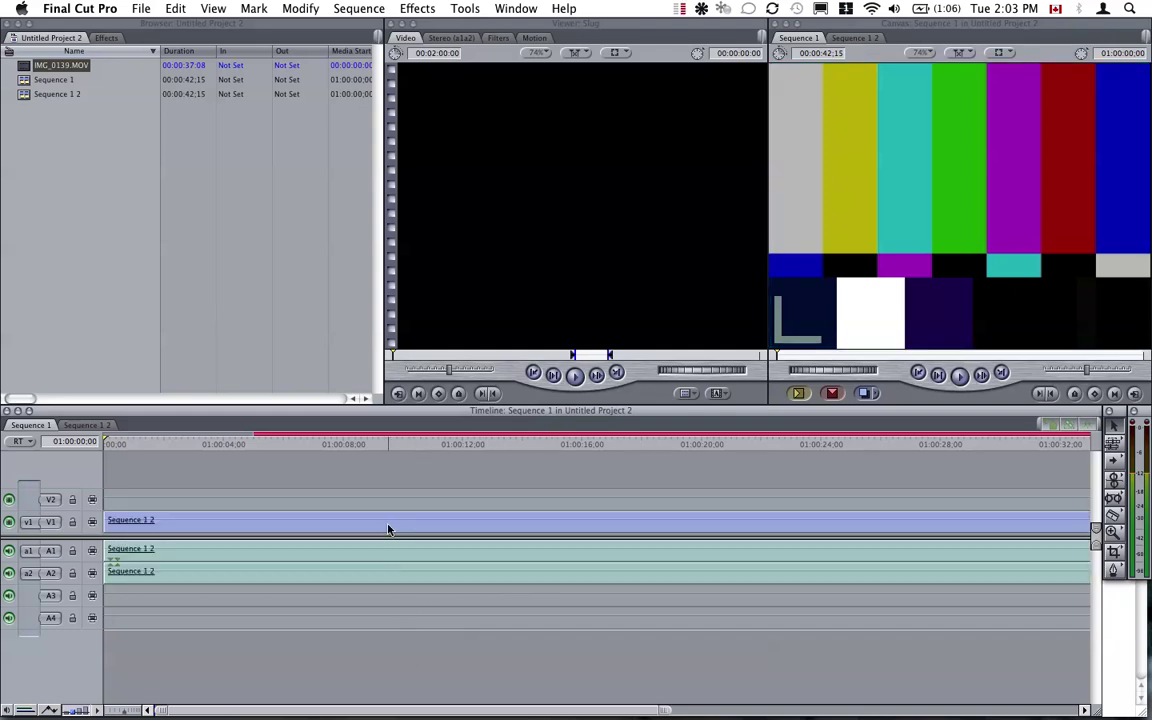
Step: Apply the Timecode Generator video filter to the selected Sequence 1 2 clip
key(super+a)
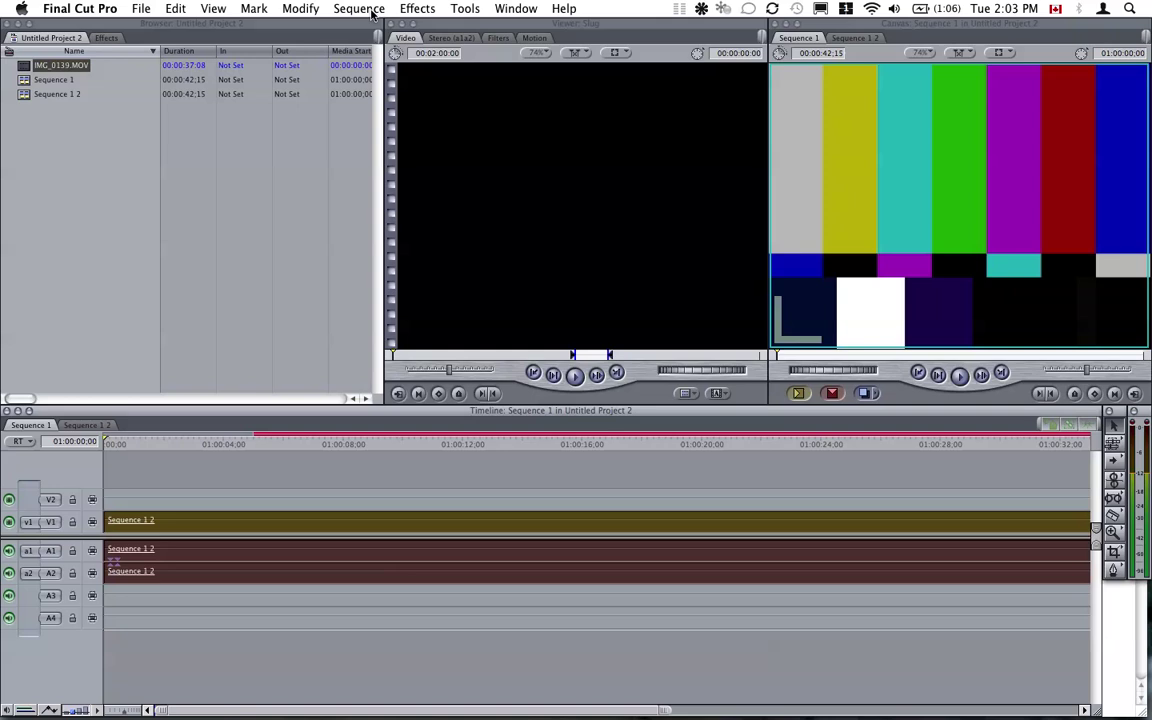
click(420, 8)
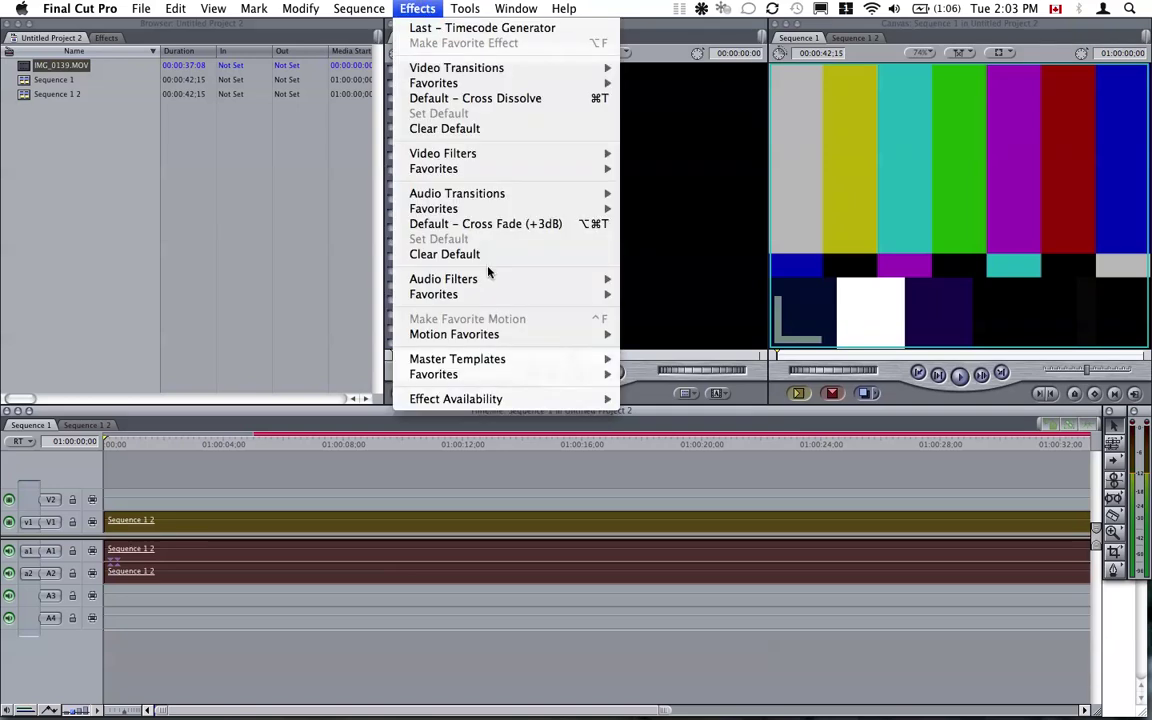
mouse_move(491, 285)
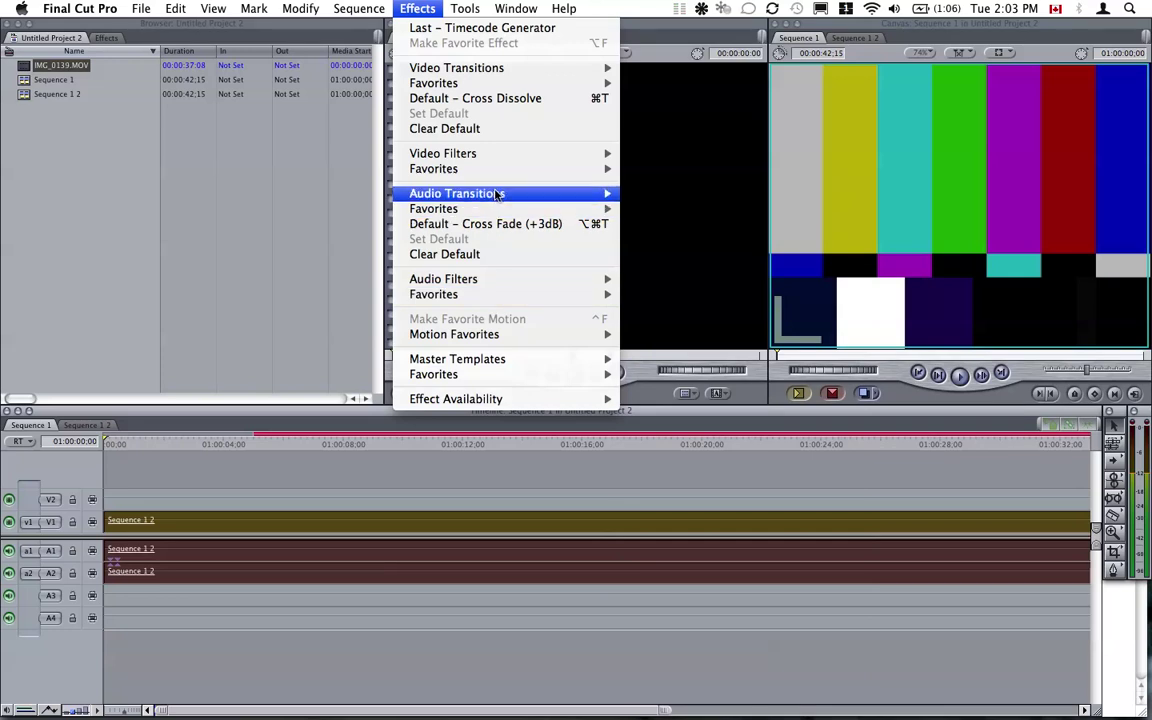
mouse_move(506, 154)
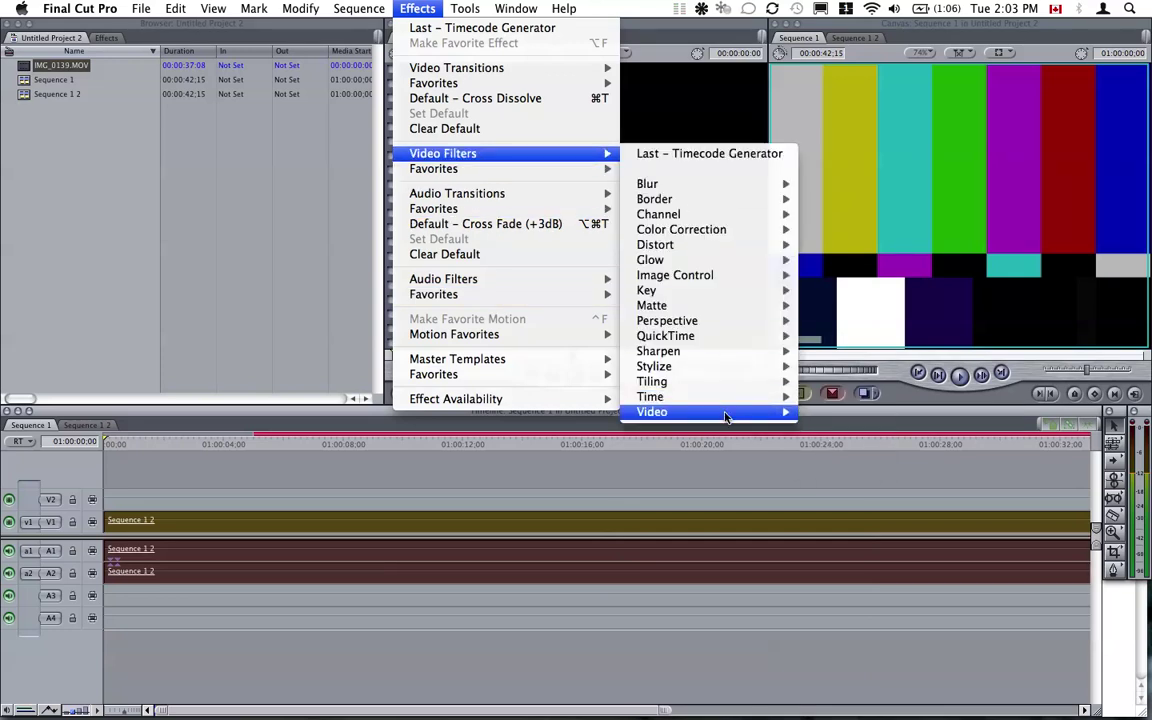
mouse_move(726, 417)
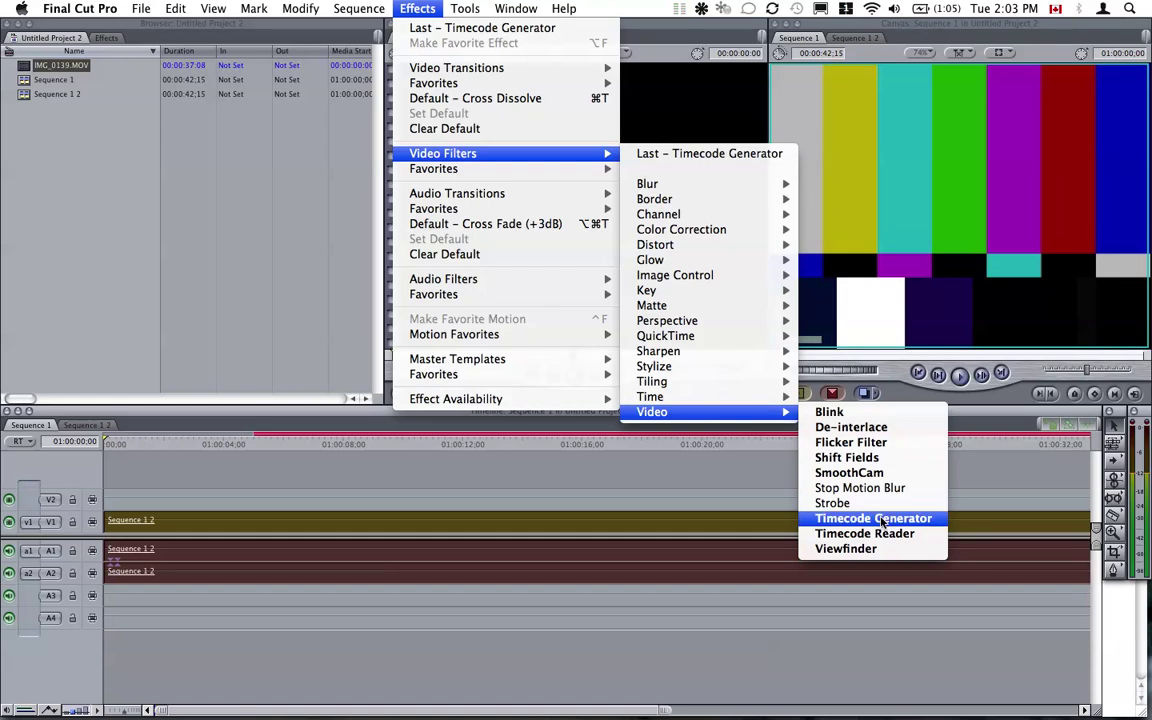
click(882, 519)
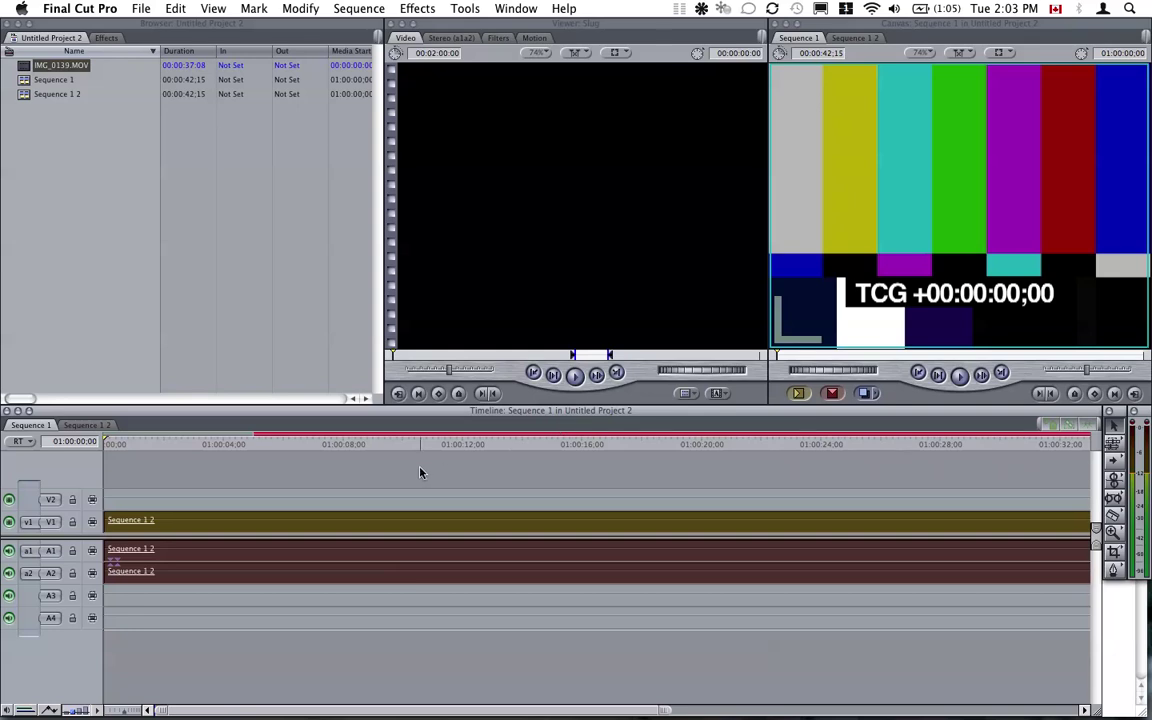
Step: Load Sequence 1 2 into the Viewer's Filters tab and park the playhead at 01:00:05;00
right_click(384, 521)
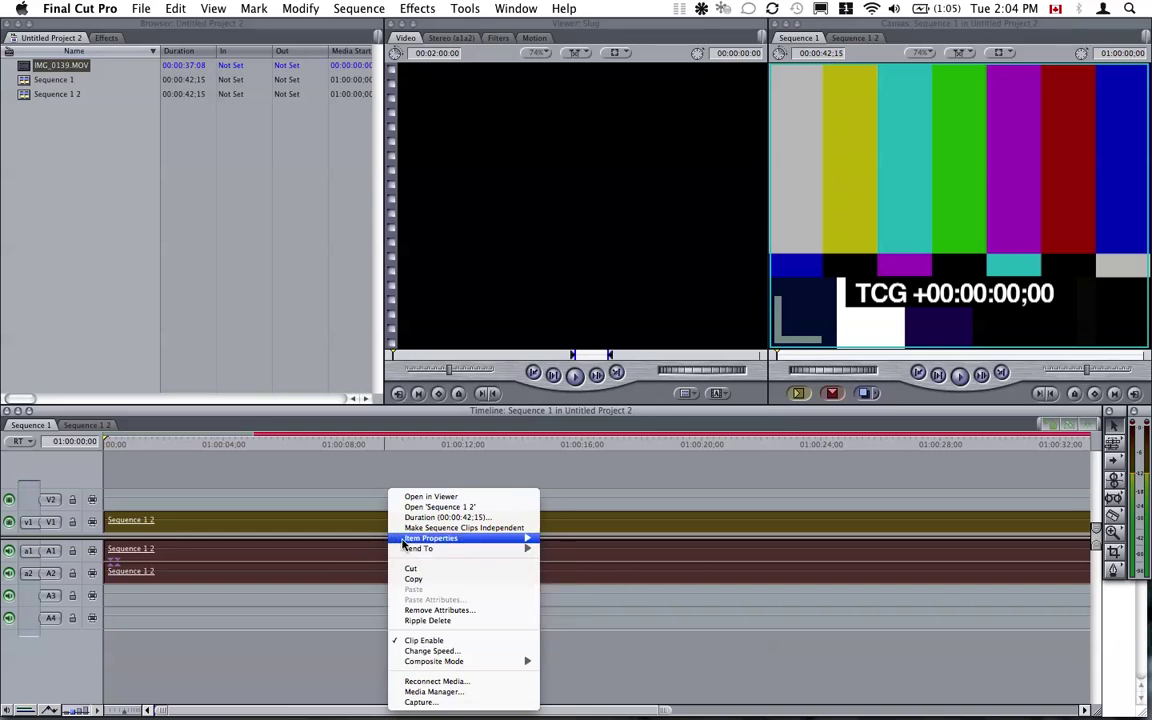
click(437, 498)
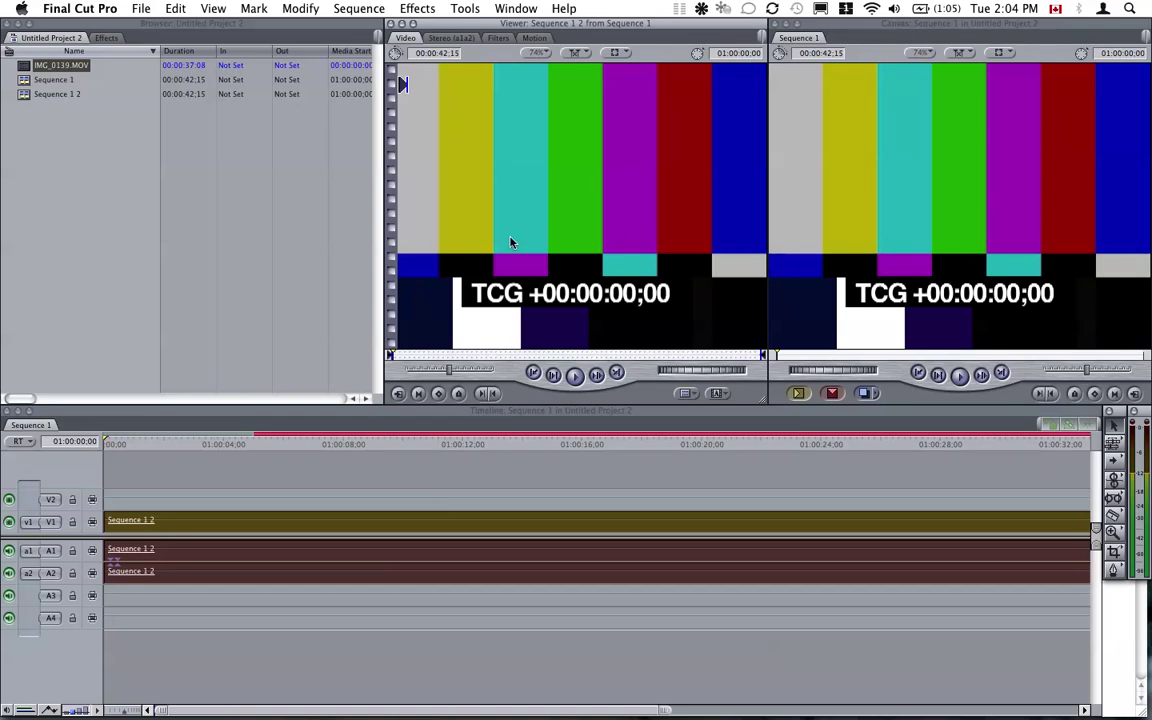
click(497, 39)
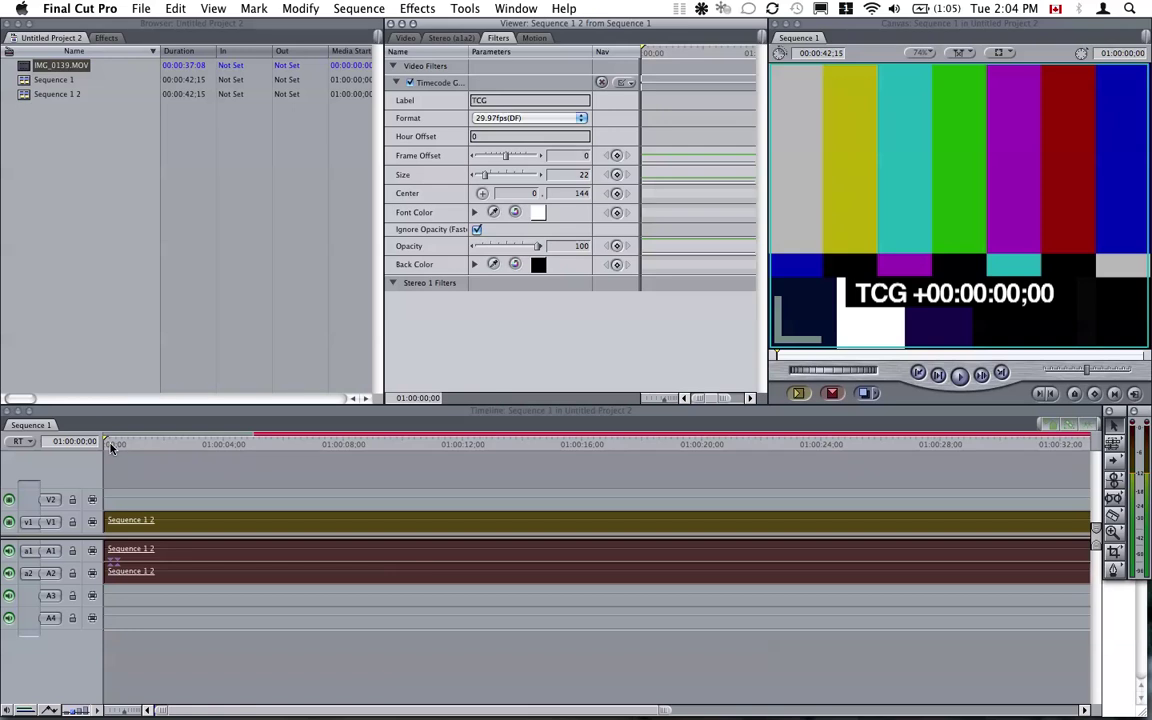
drag(108, 445, 249, 459)
key(Right)
key(Right)
key(Right)
key(Right)
key(Right)
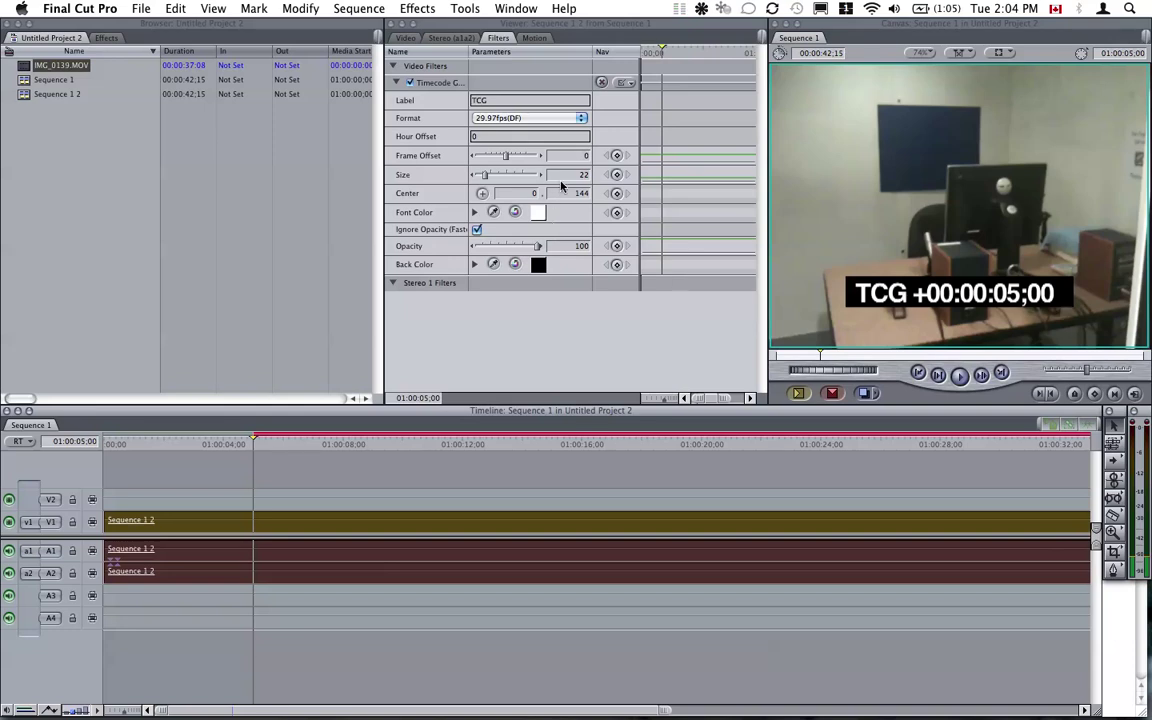
Step: Set Hour Offset 1 and Frame Offset -150, then scrub to check the burn-in reads 01:00:00;00
click(481, 137)
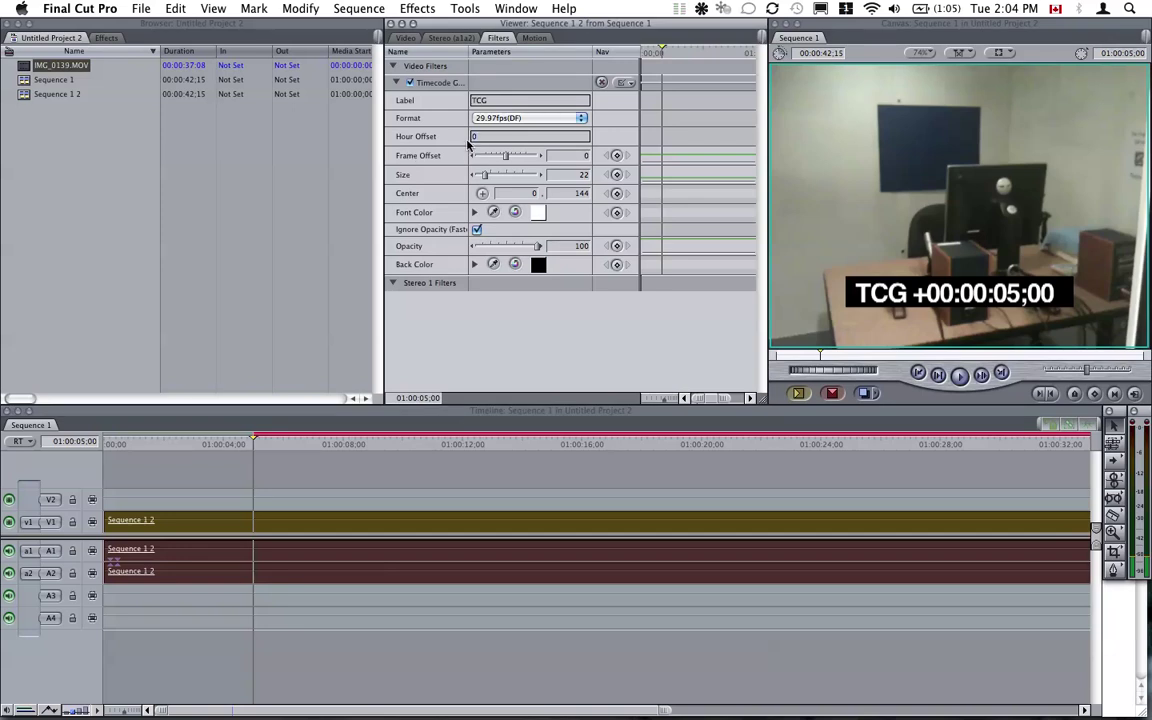
text(1)
key(Return)
double_click(584, 157)
key(Return)
drag(252, 447, 91, 446)
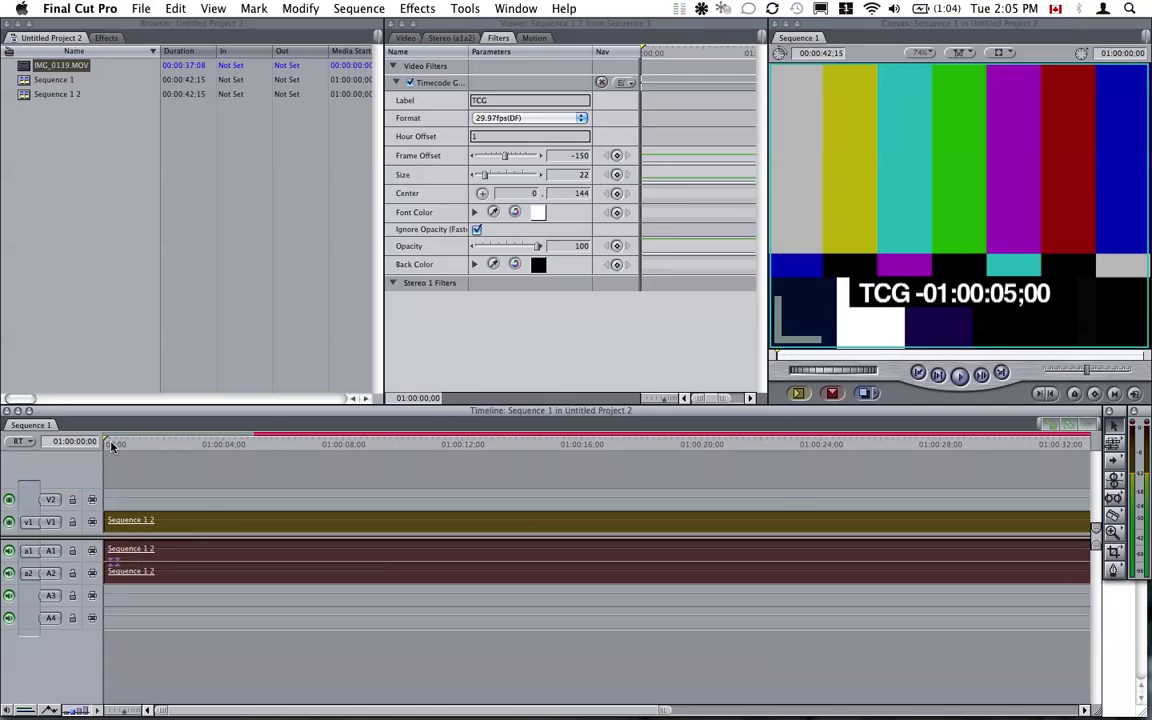
drag(108, 446, 251, 447)
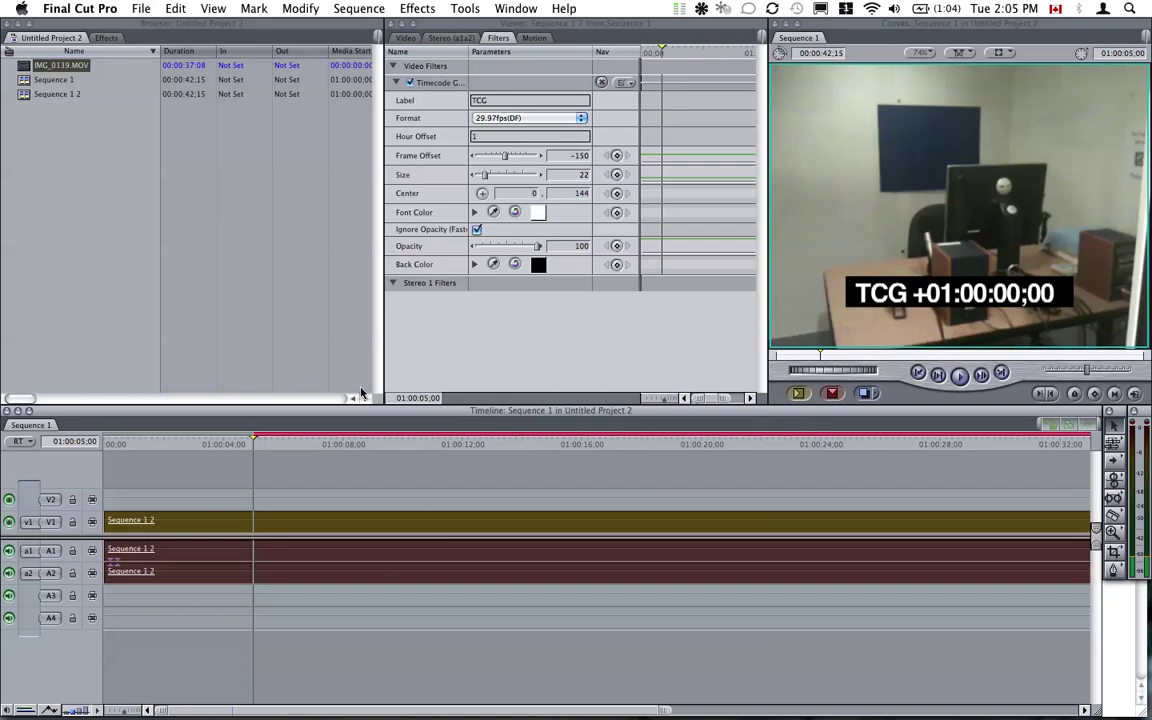
click(140, 8)
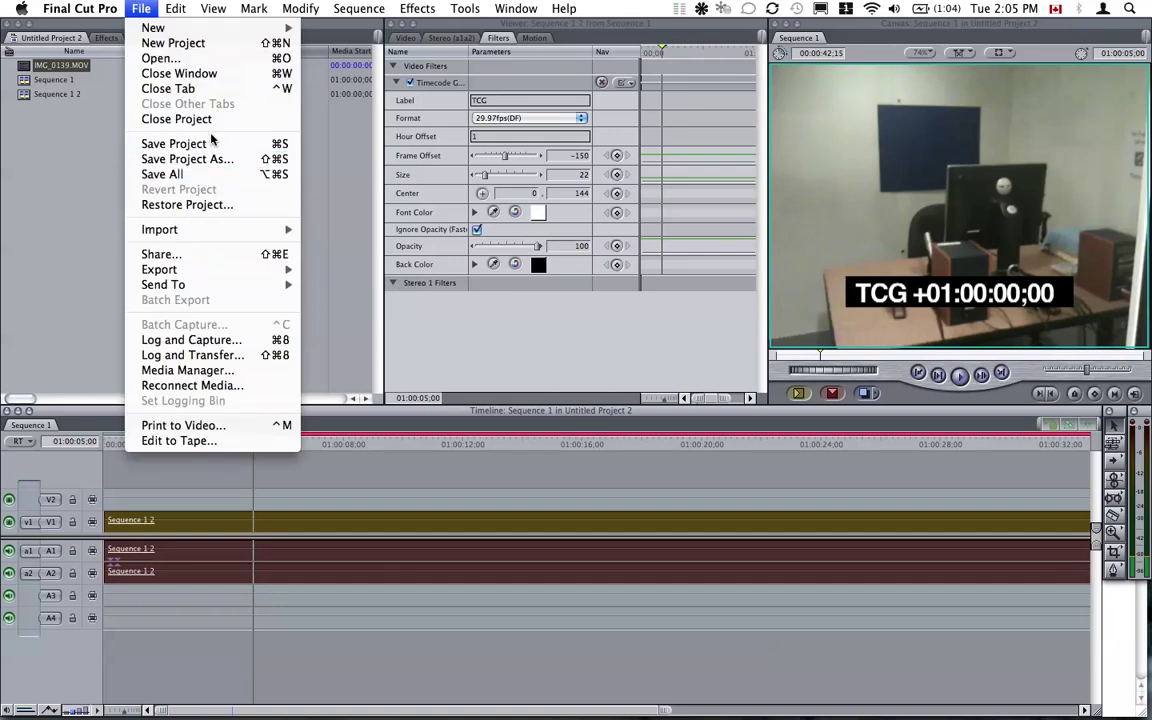
mouse_move(215, 268)
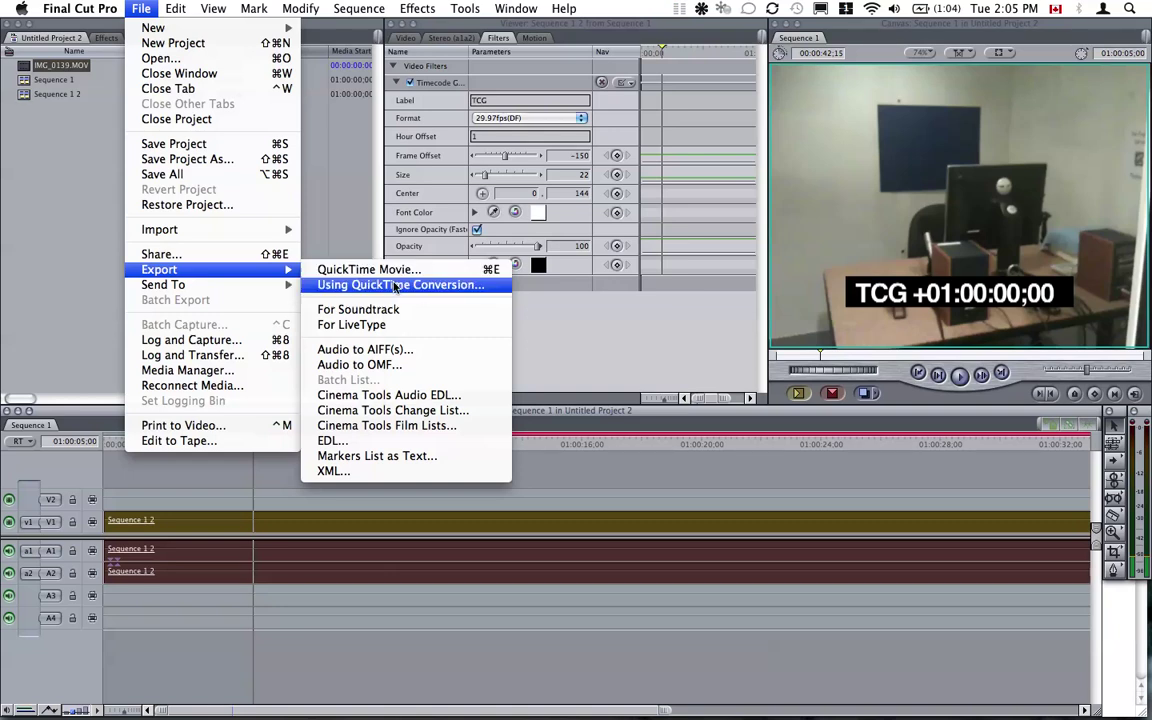
click(65, 320)
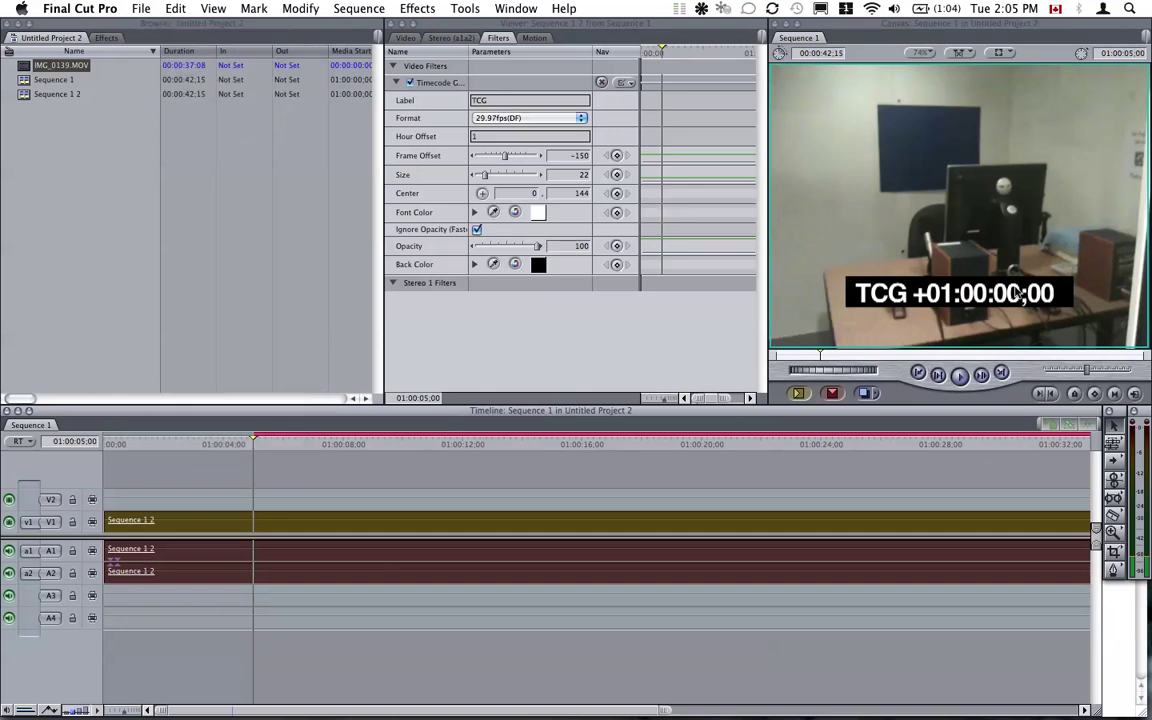